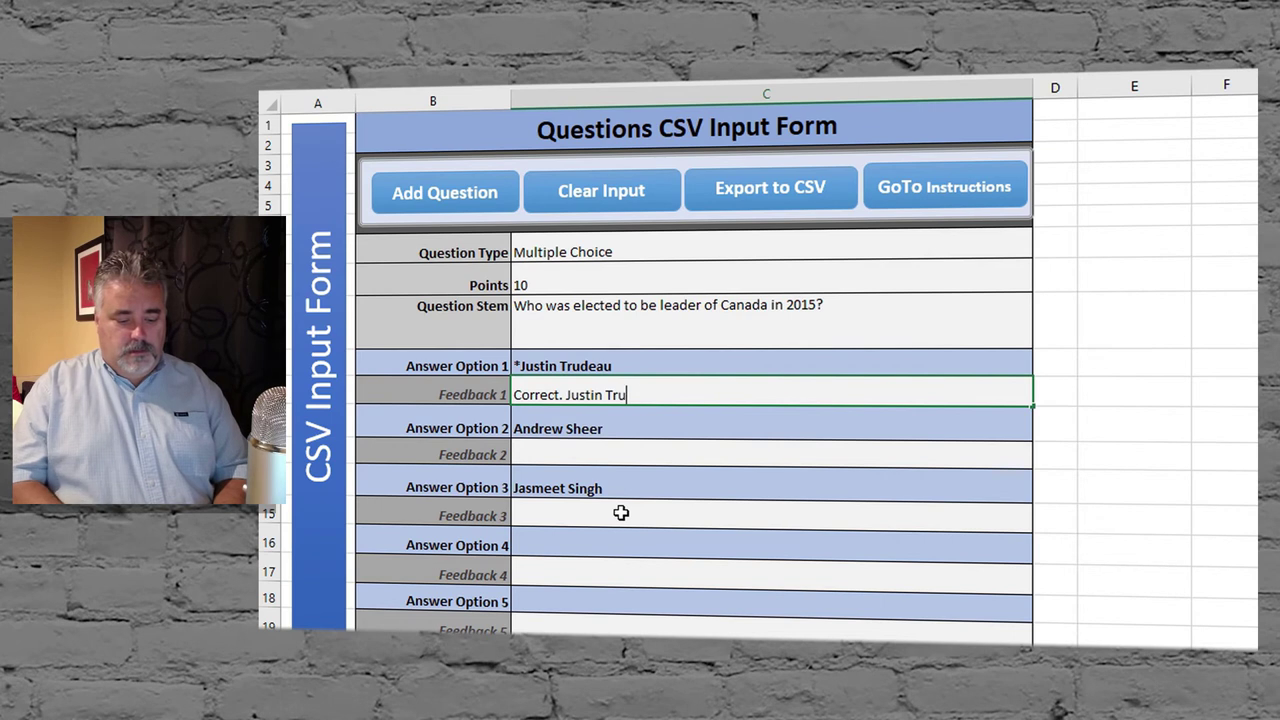
- Complete Feedback 1 to read "Correct. Justin Trudeau became Prime Minister in 2015. Click anywhere or press y to continue."
text(u became Prime )
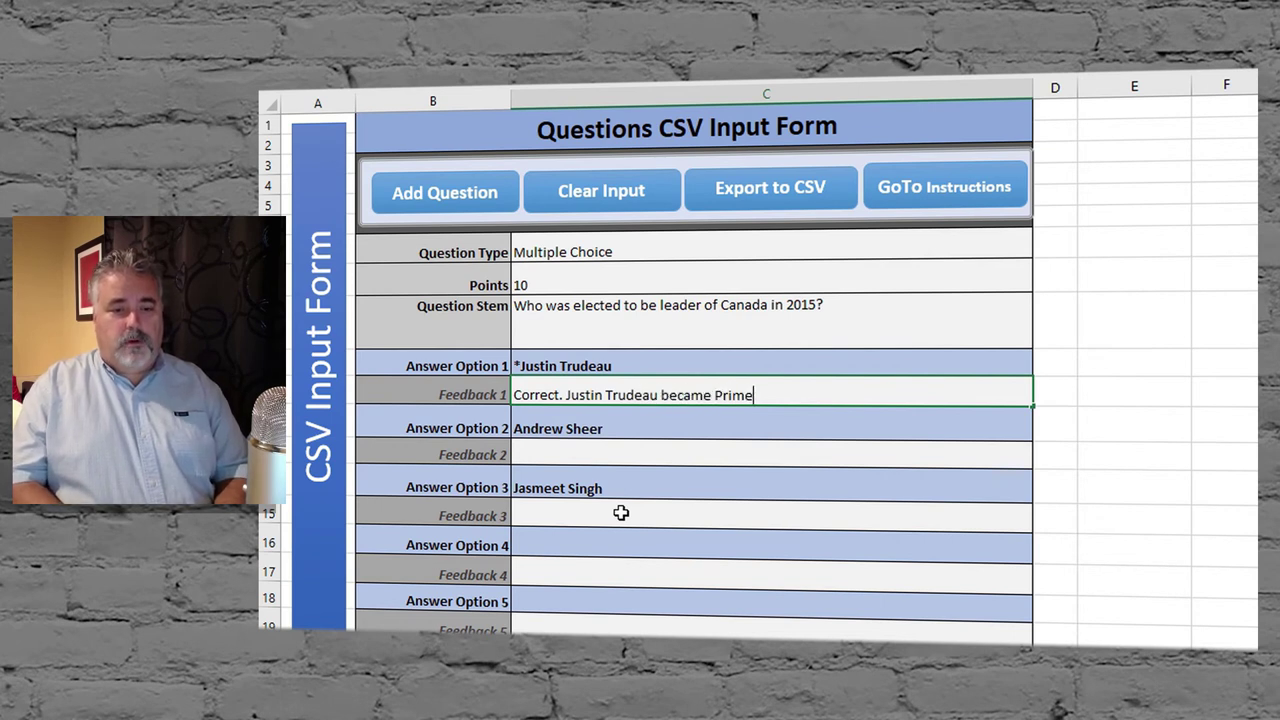
text(Minister)
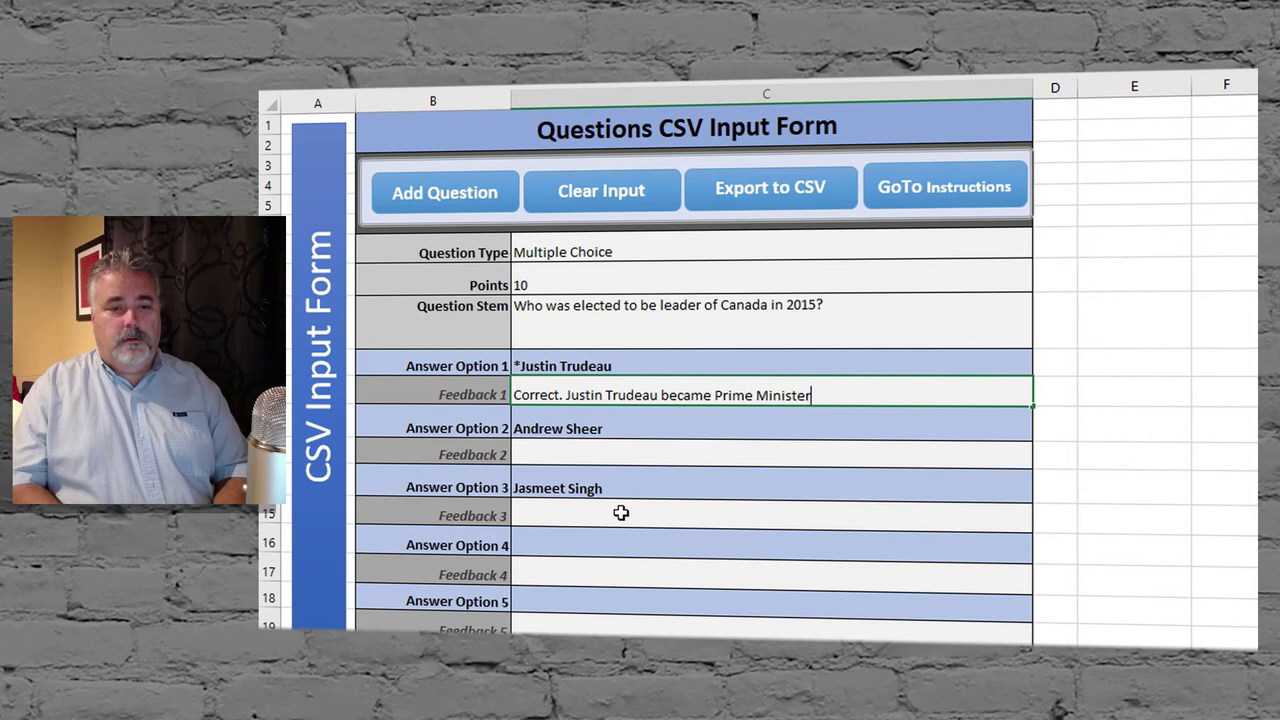
text( in 2015)
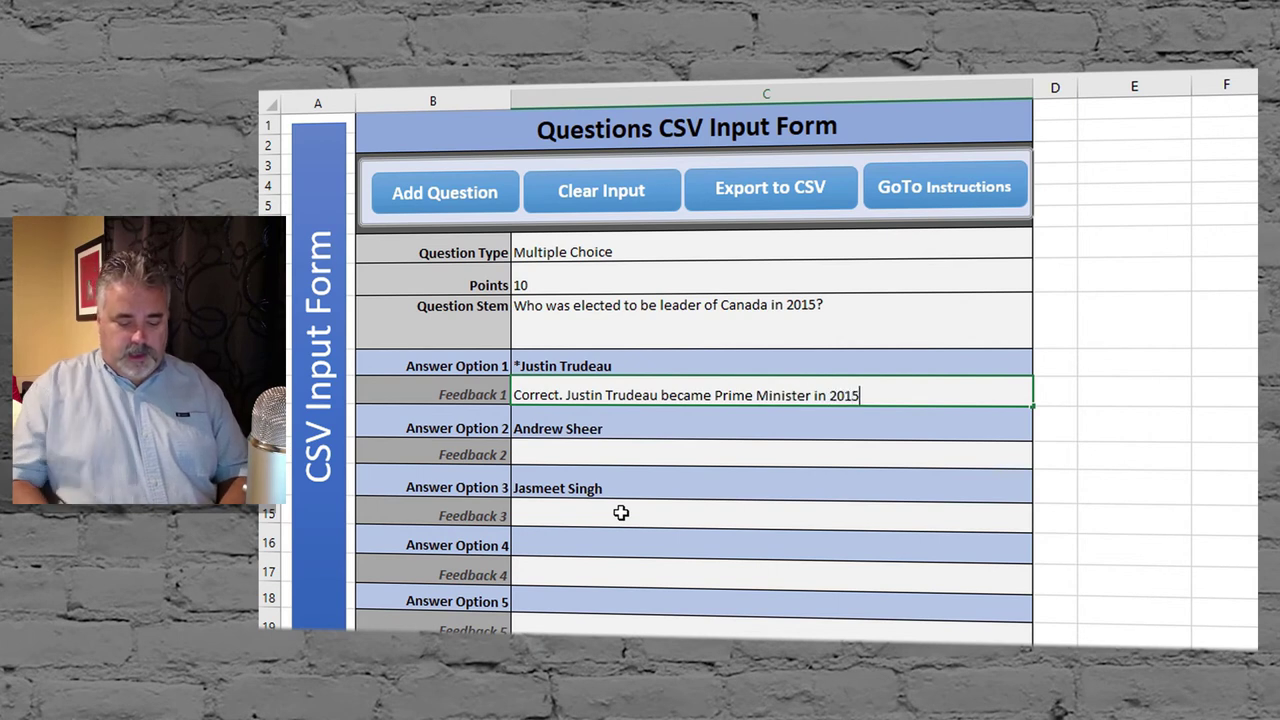
text(. Click)
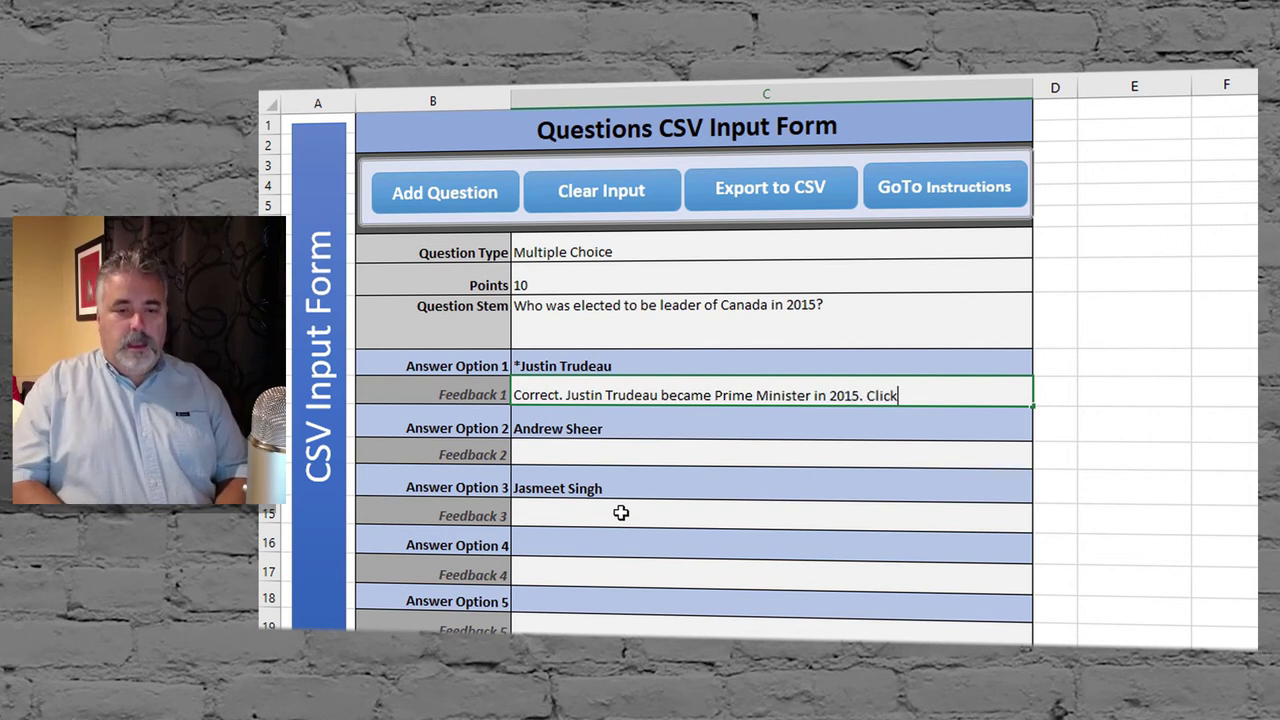
text( anywhere or press y to continue.)
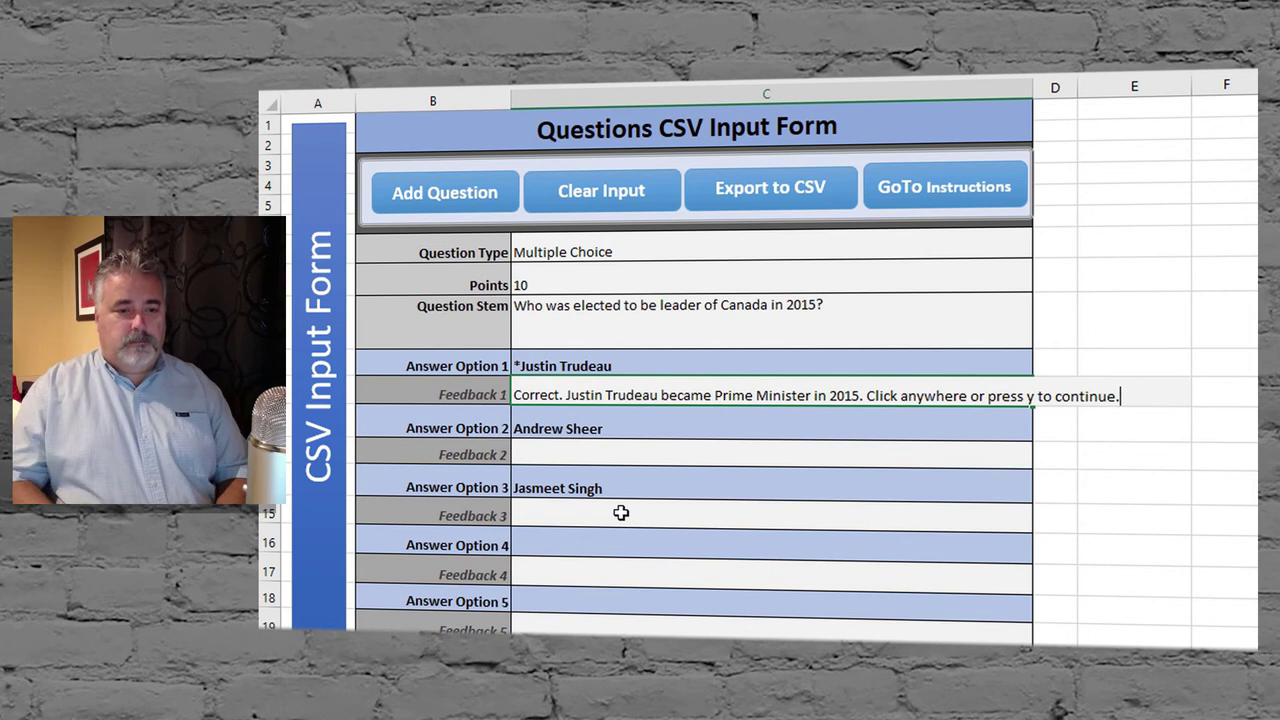
- Enter "Incorrect. Andrew was not running for leader of his party in 2015" as Feedback 2
click(555, 463)
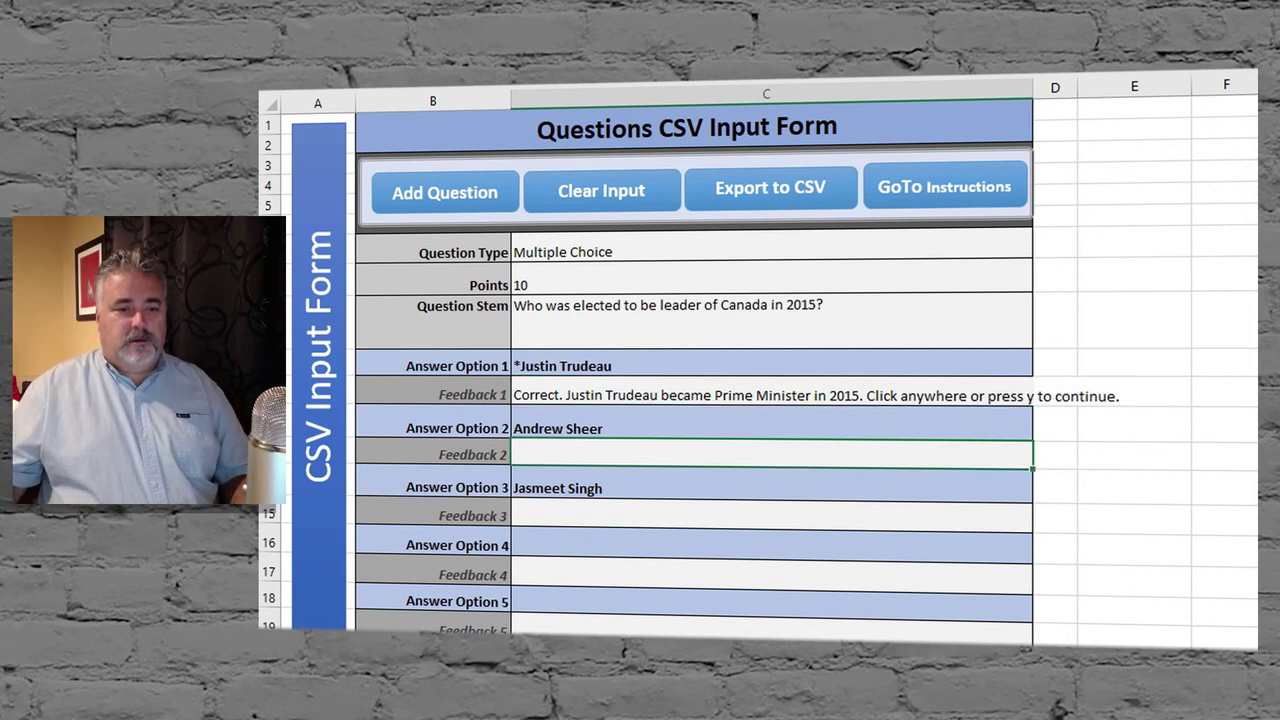
text(Incorrect)
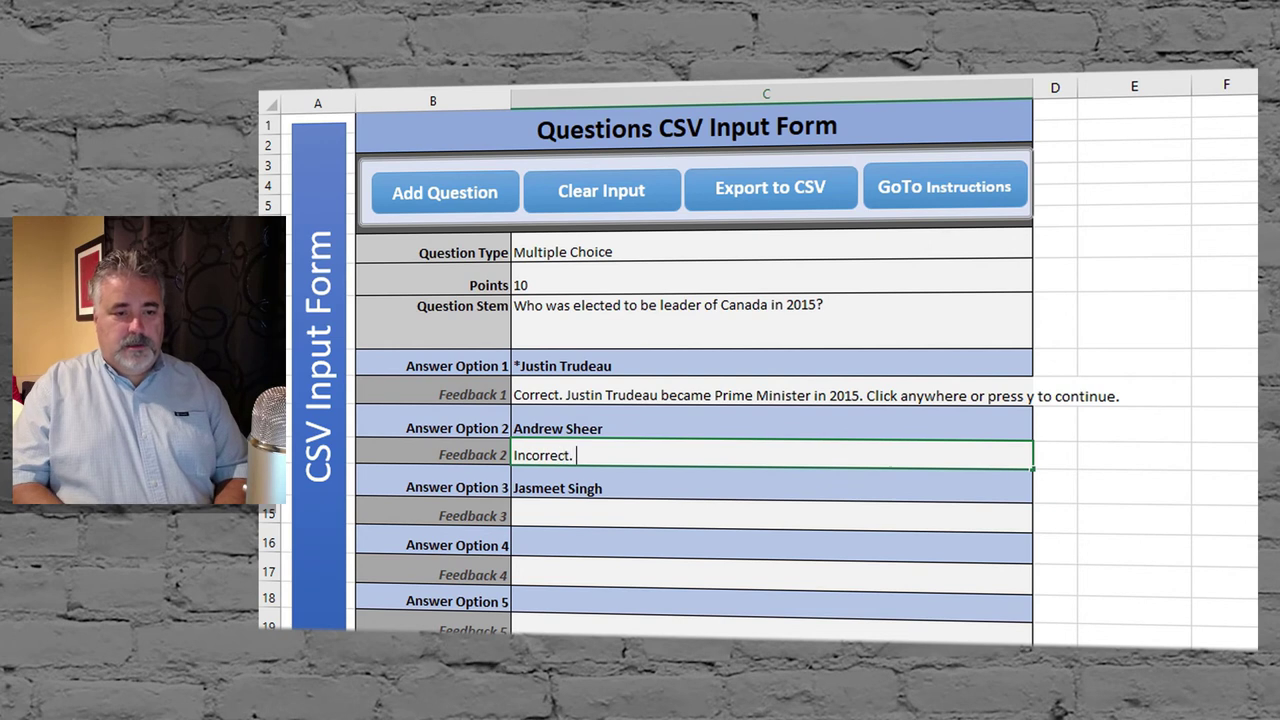
text(. Andrew)
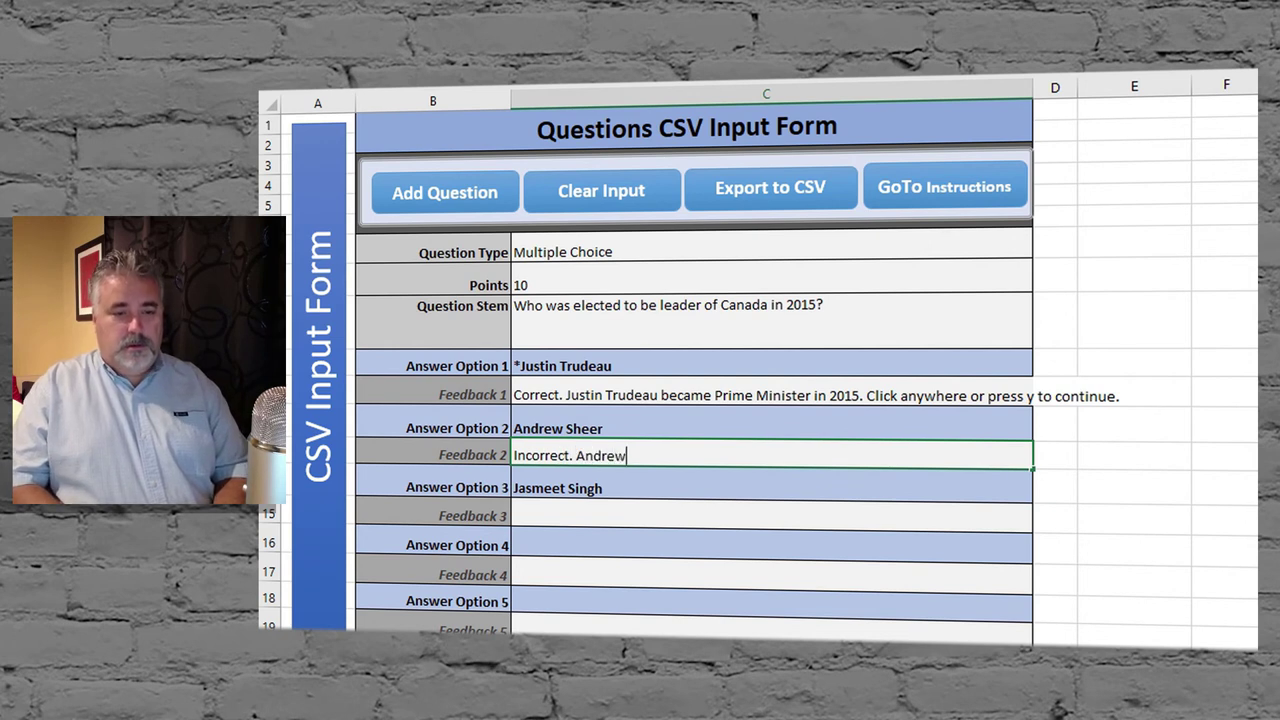
text( was not runni)
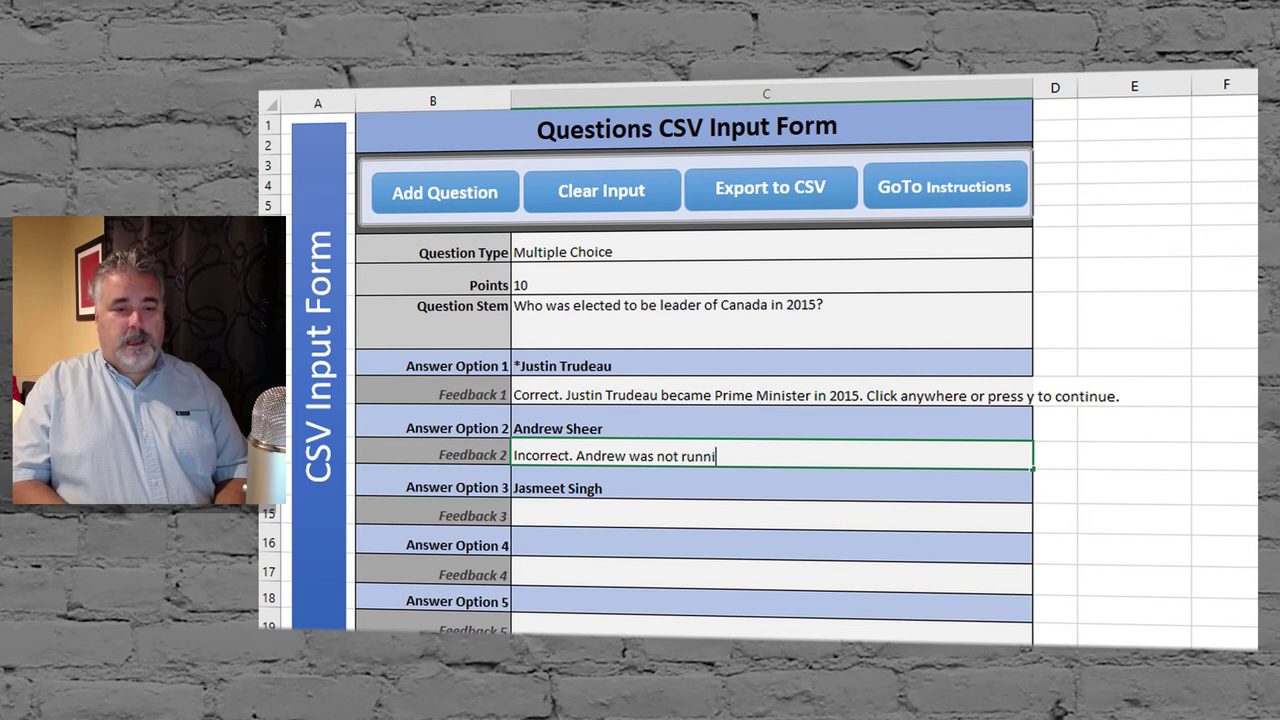
text(ng for leader of hi)
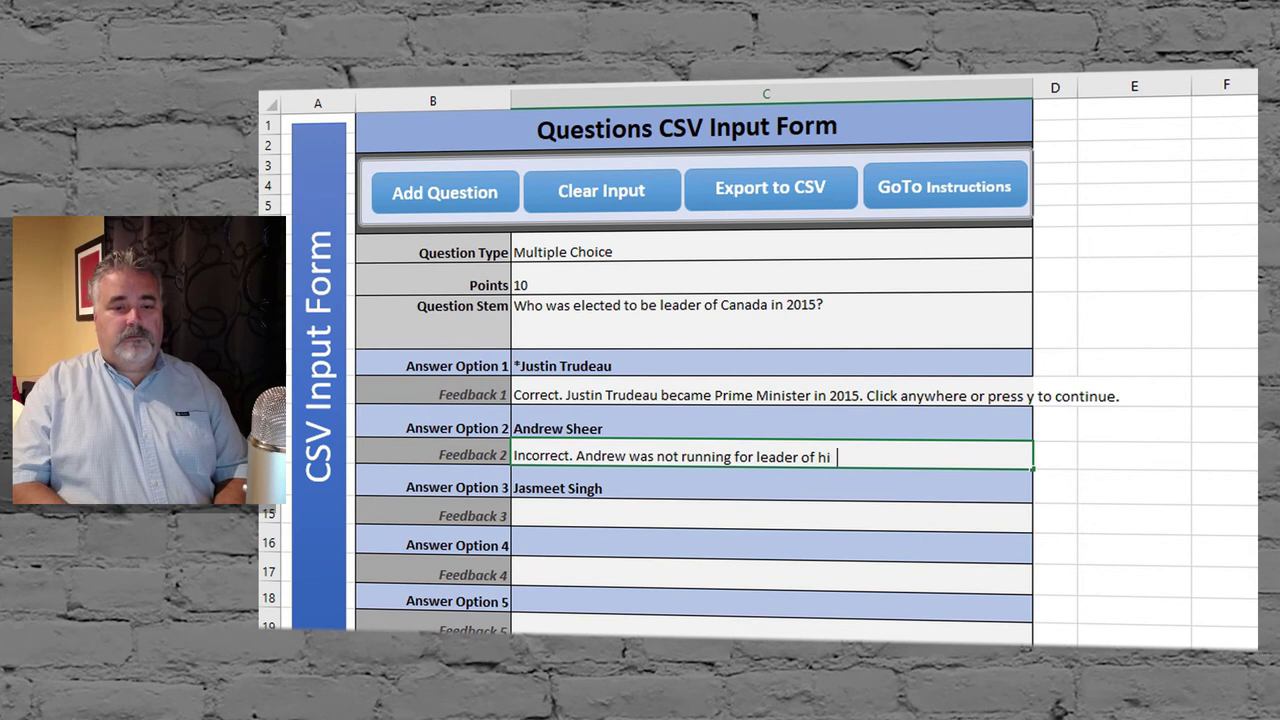
text(s party in 2015)
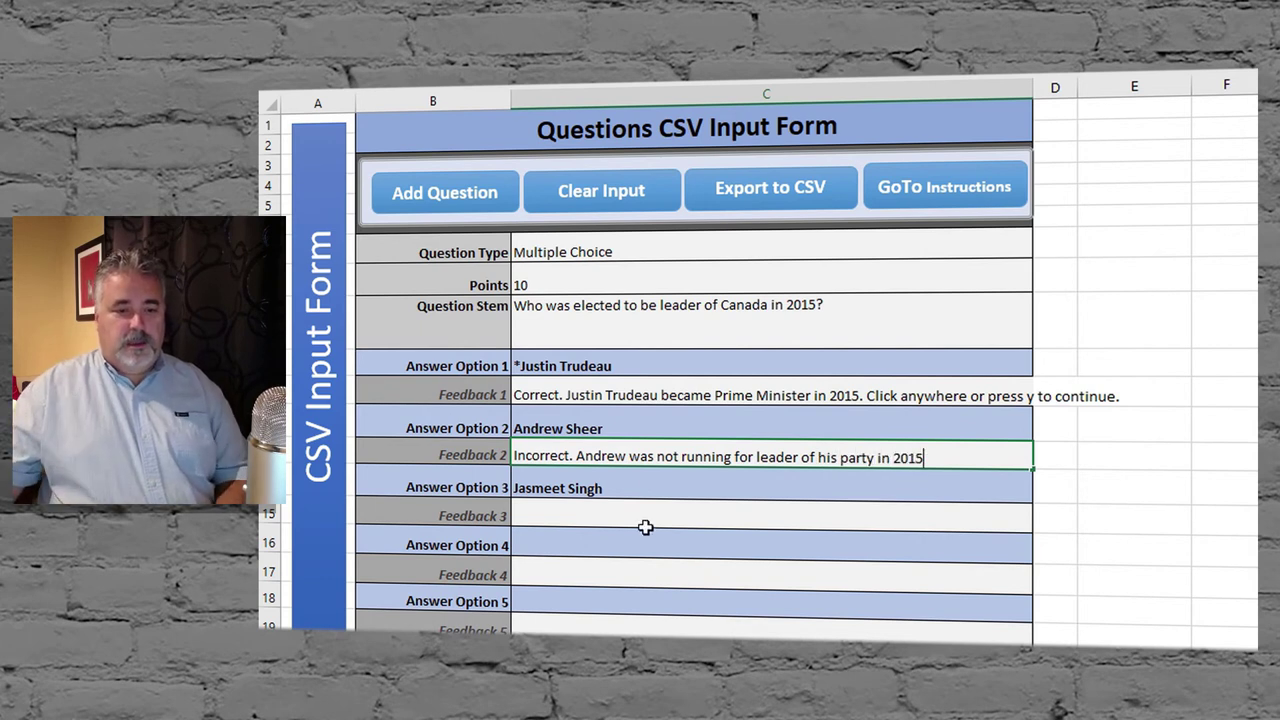
- Enter "Incorrect Jasmeet was not running for leader of his party in 2015." as Feedback 3
click(690, 518)
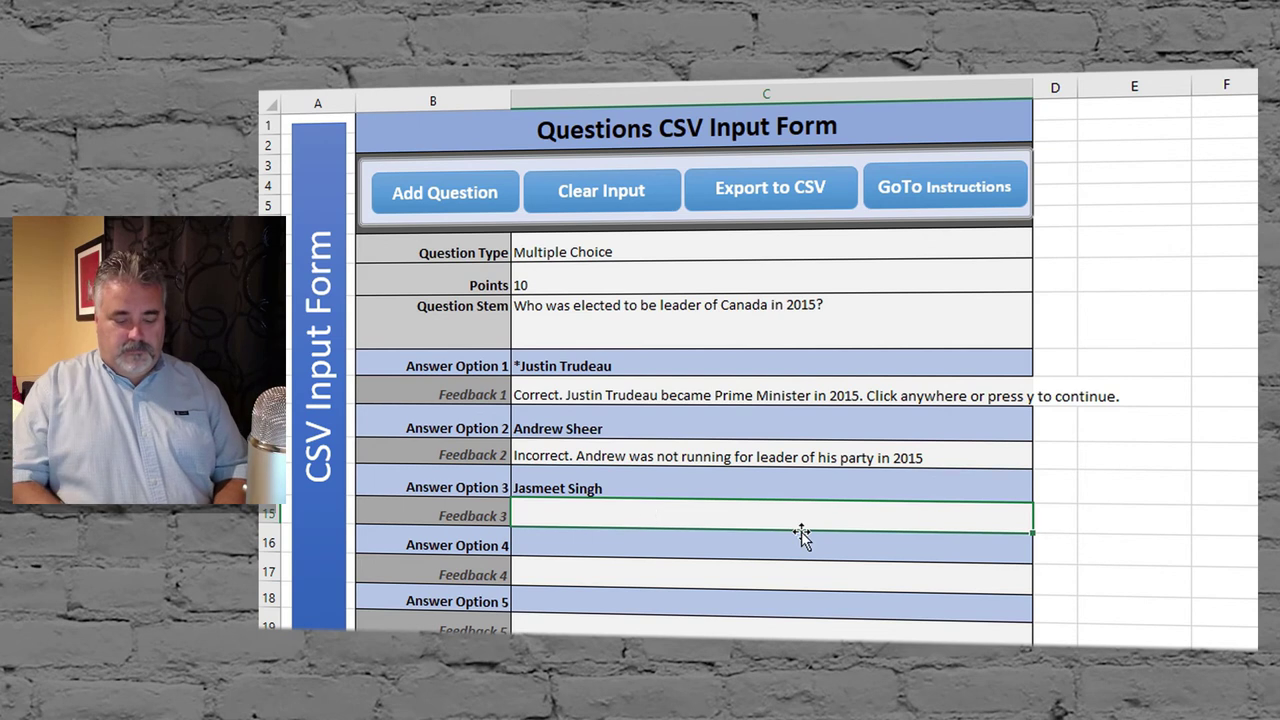
text(In)
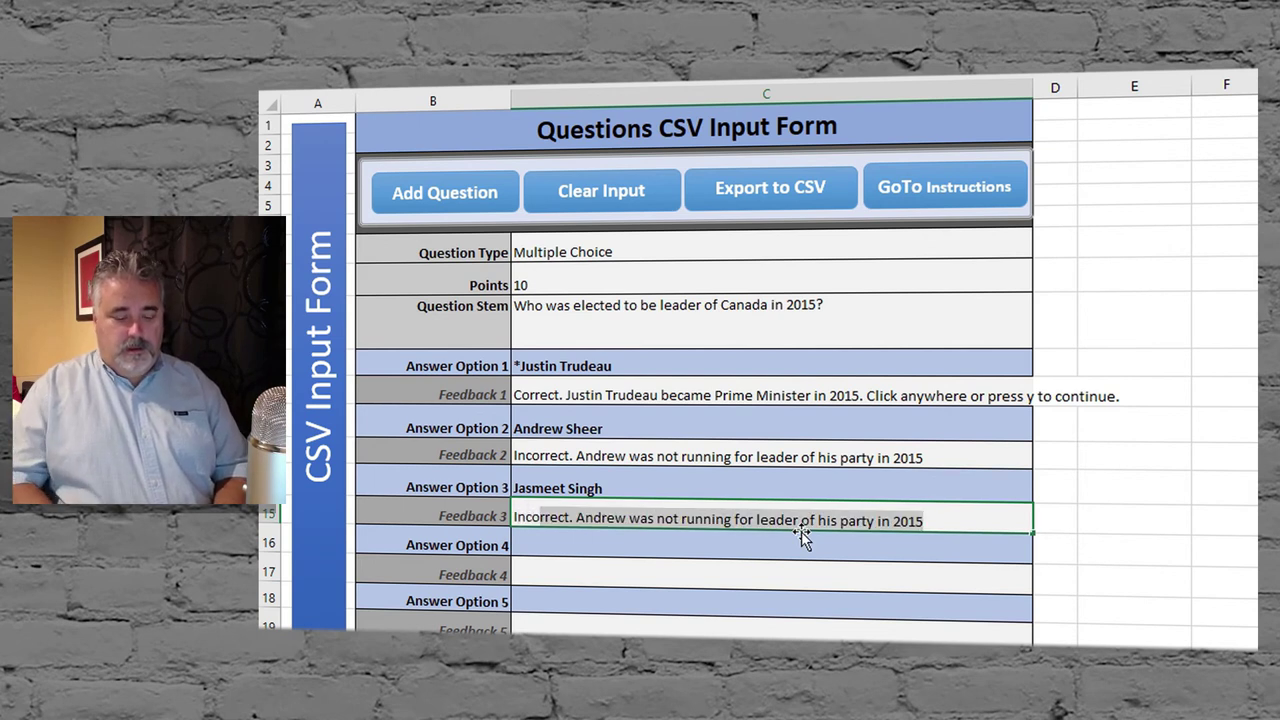
text(correct )
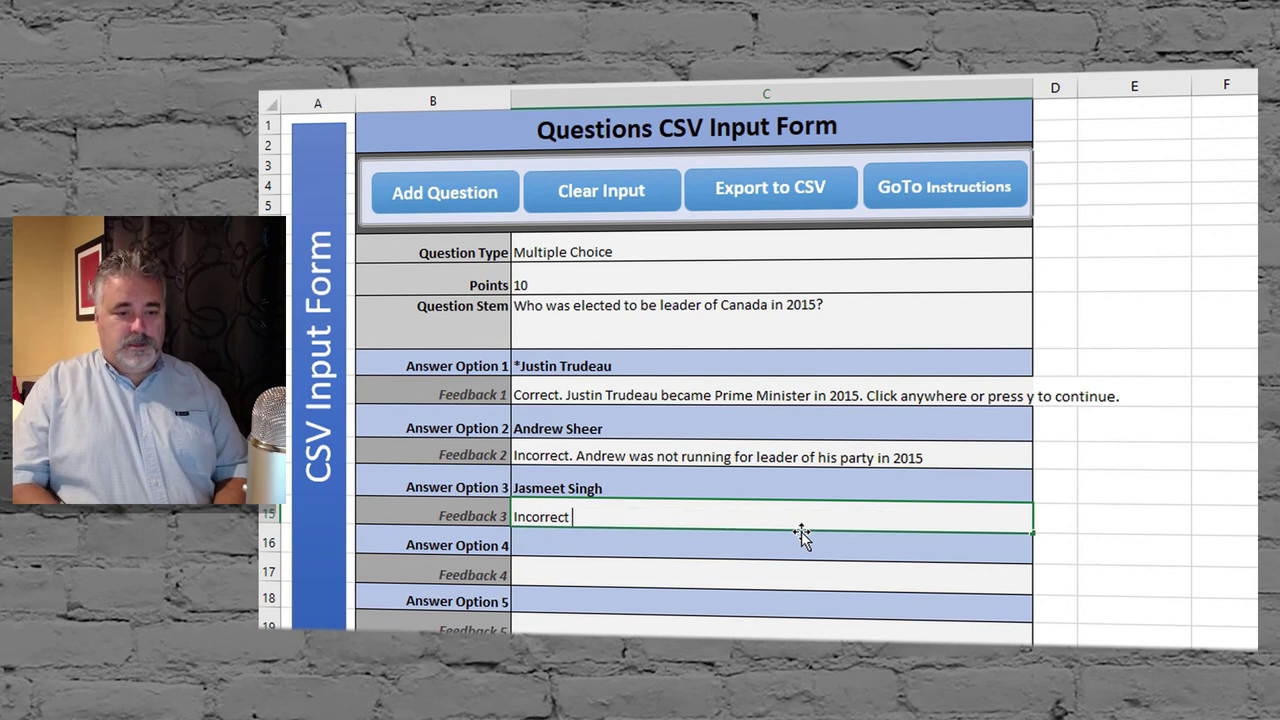
text(Jasmeet)
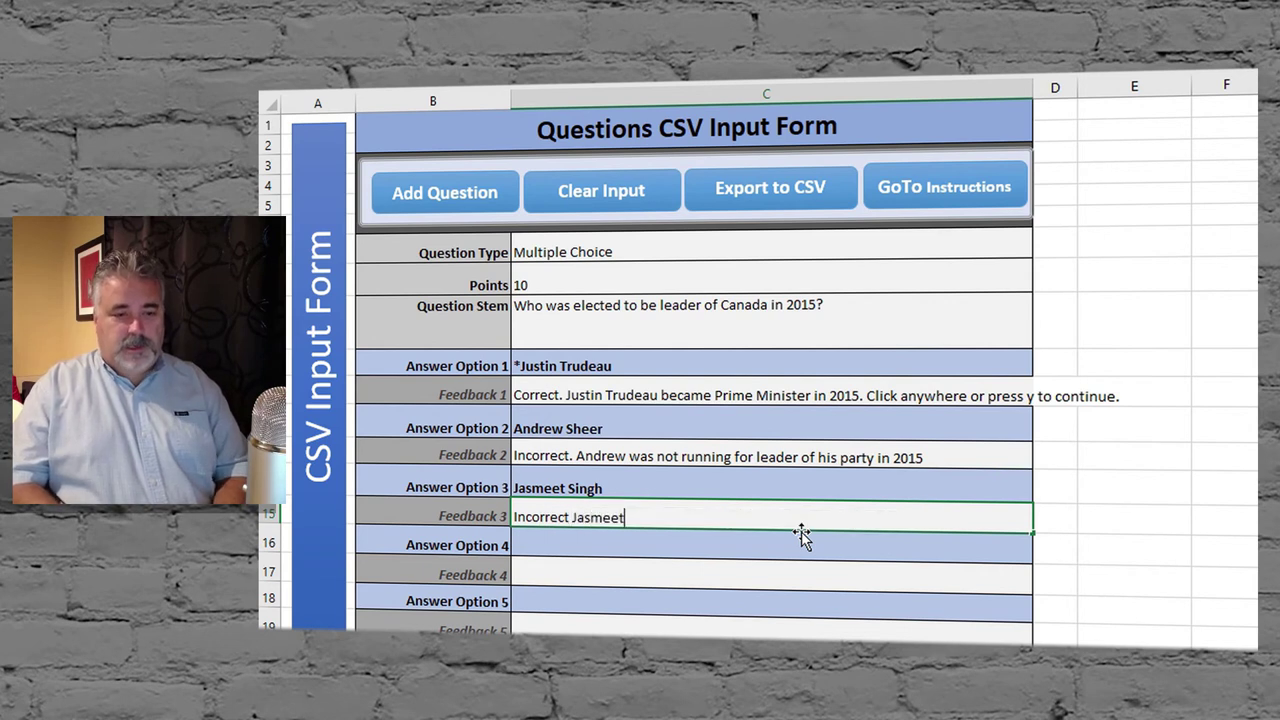
text( was not)
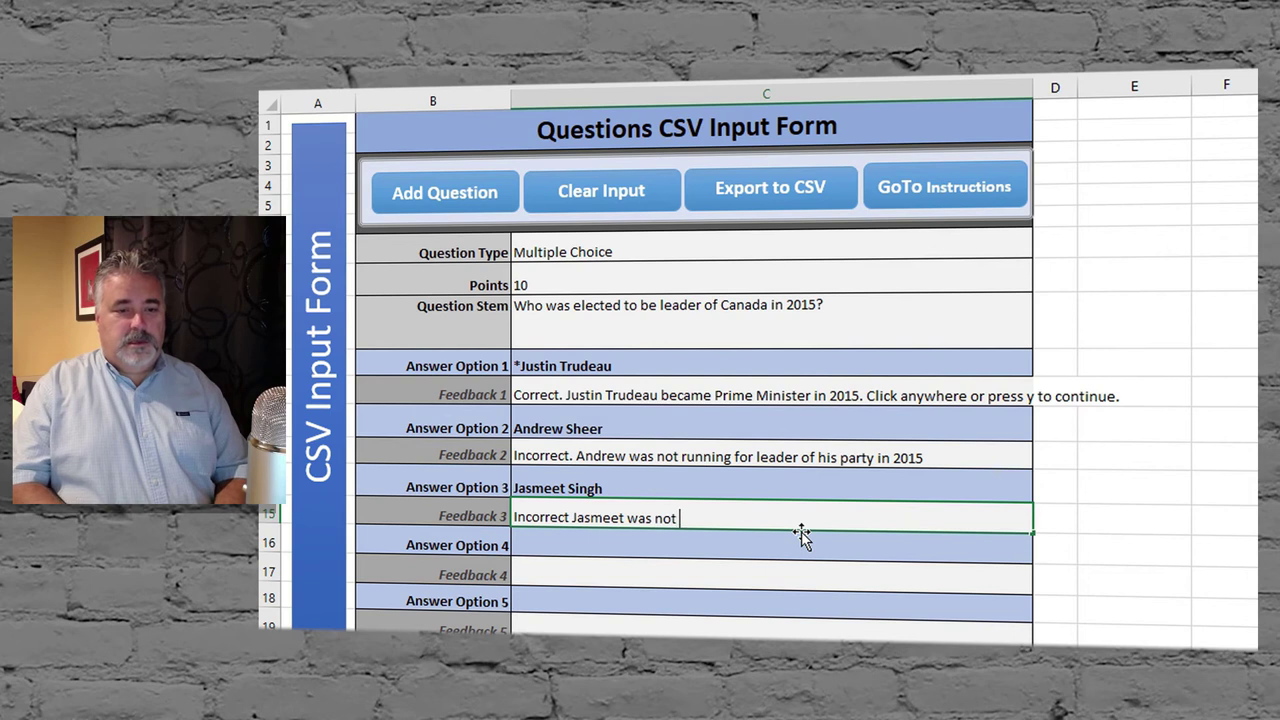
text( running for leader of his party in 2015)
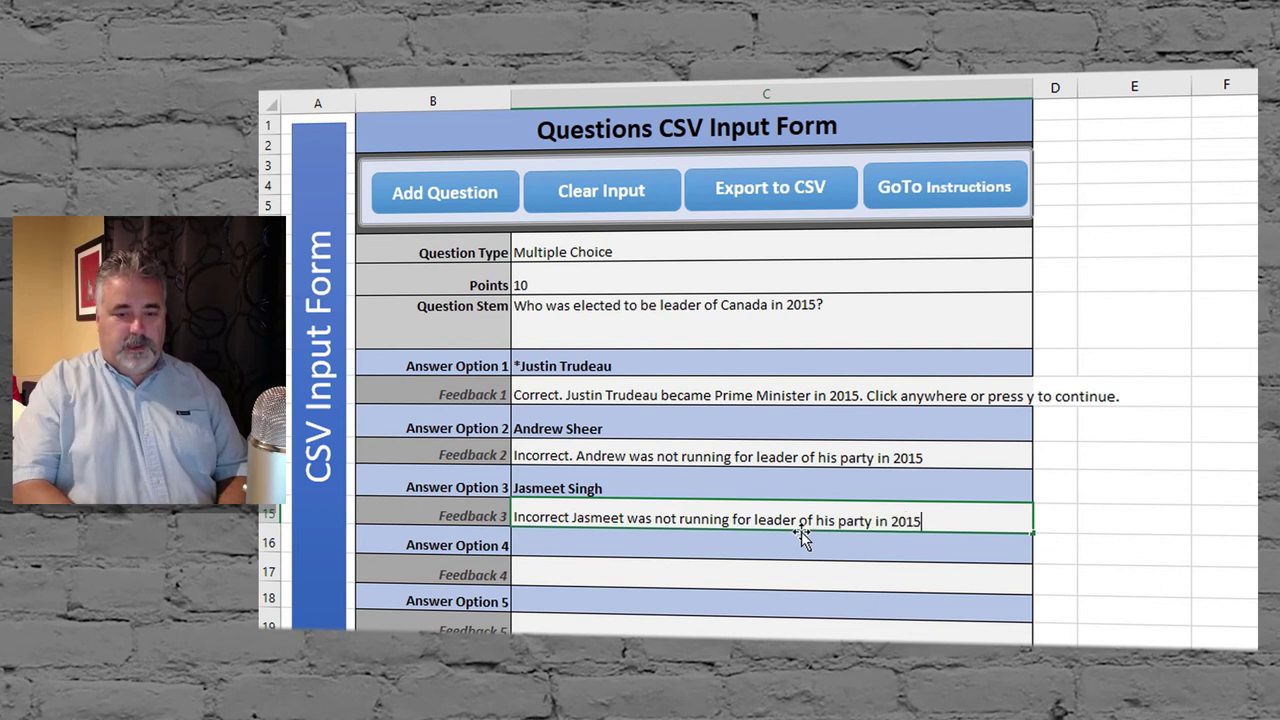
text(.)
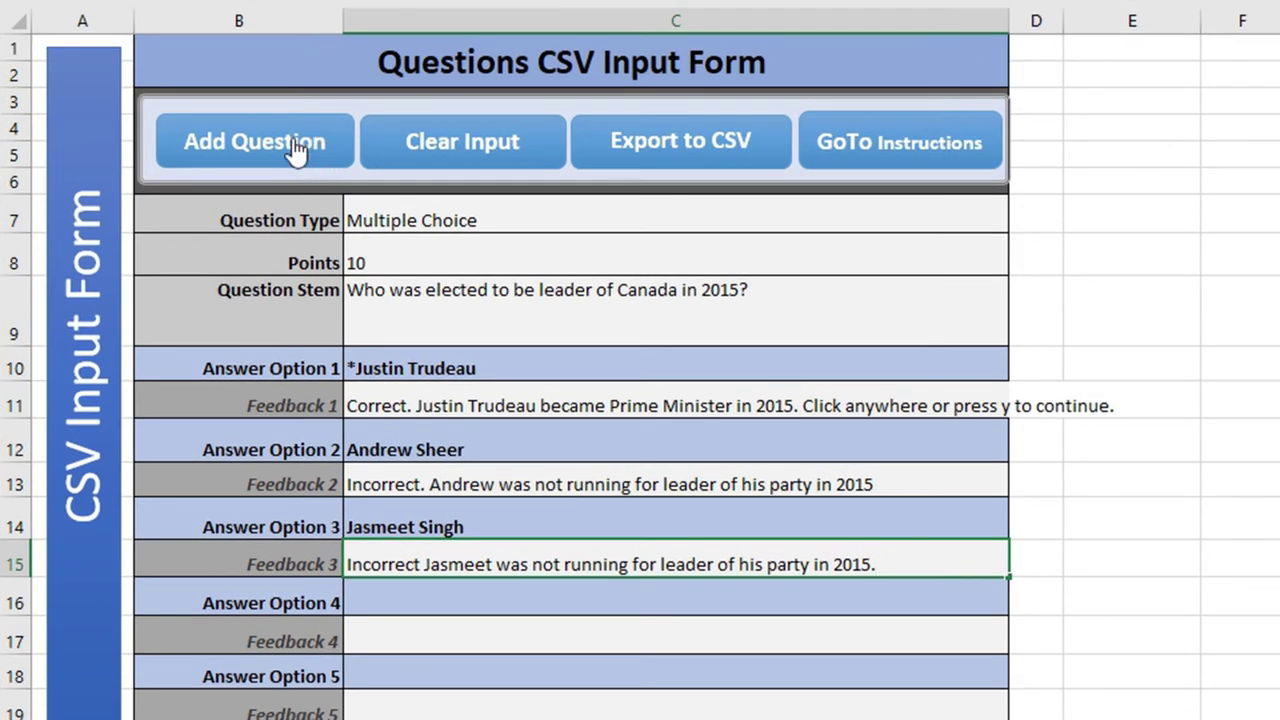
- Add the completed multiple-choice question to the question list and check its row on the QuestionsCSV sheet
click(296, 147)
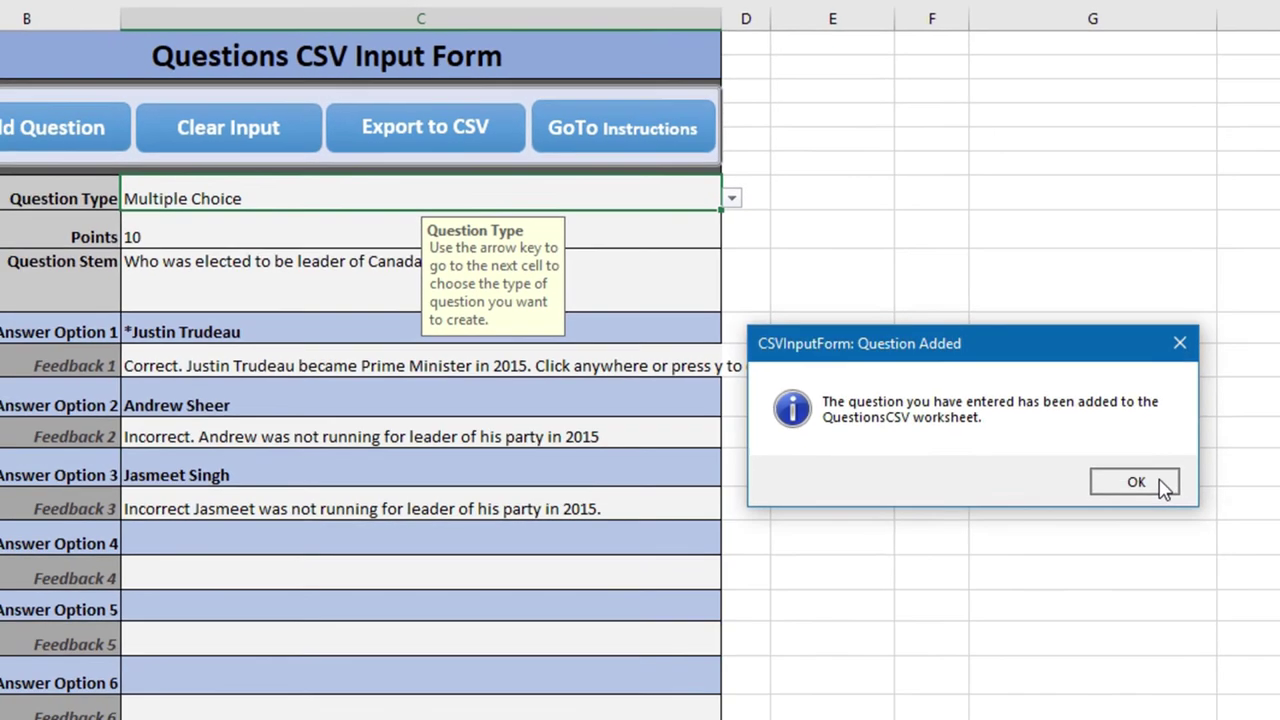
click(1228, 535)
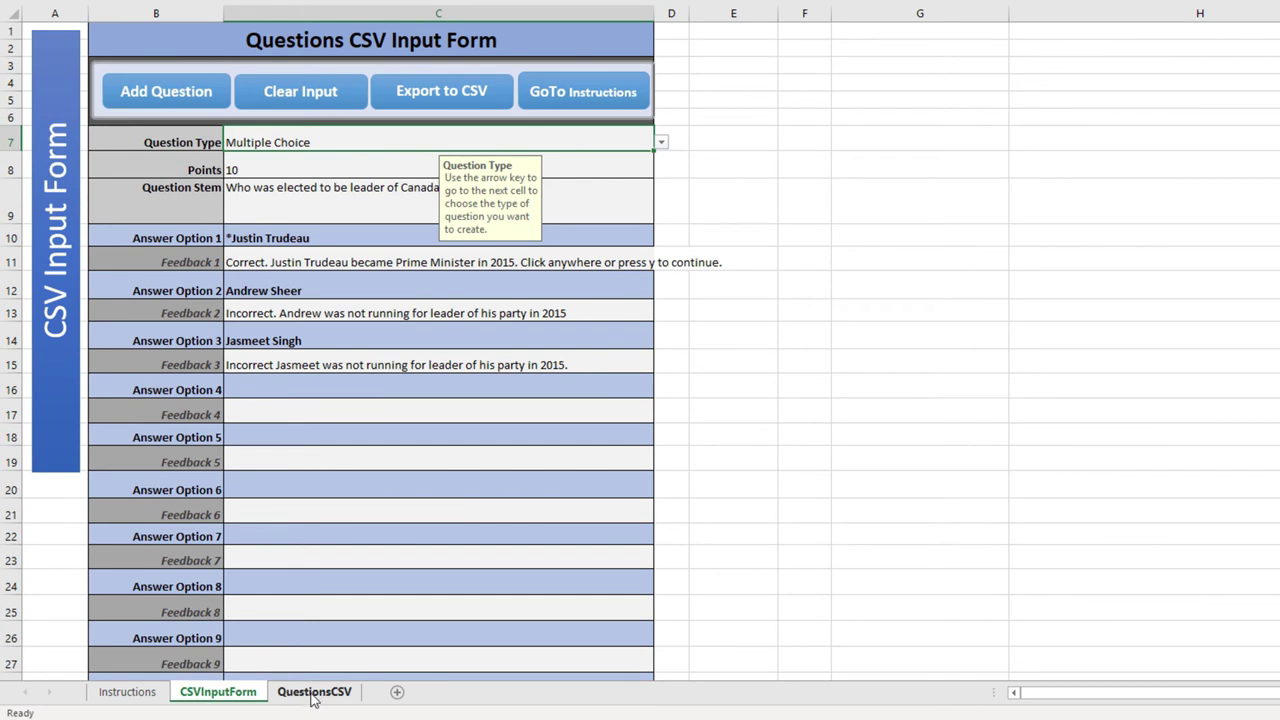
click(313, 692)
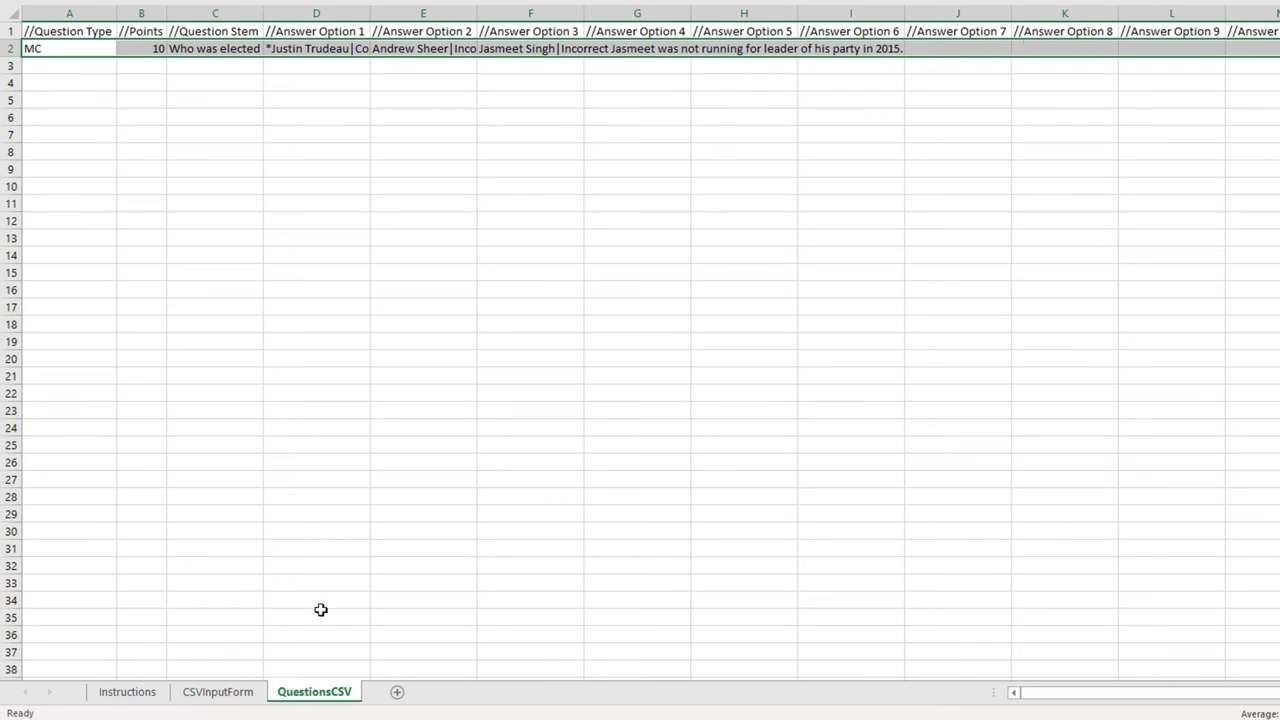
- Clear the entries on the CSVInputForm sheet and start a True/False question worth 5 points
click(210, 692)
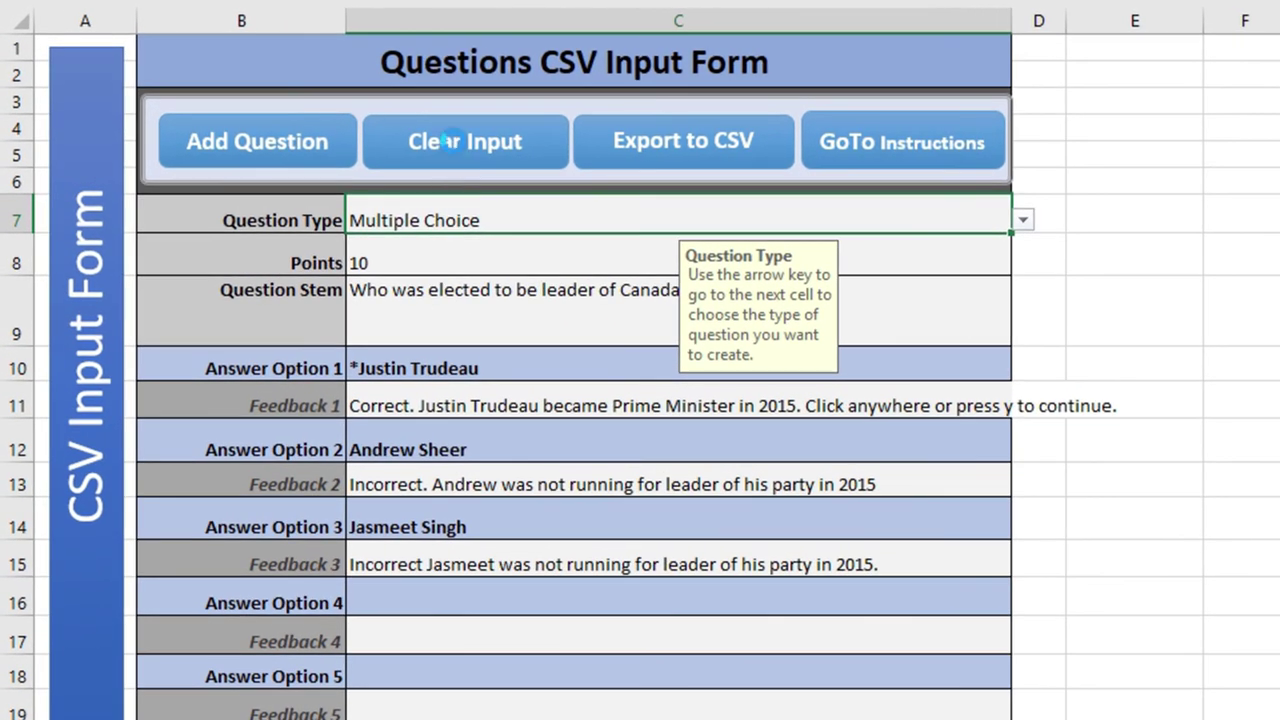
click(433, 138)
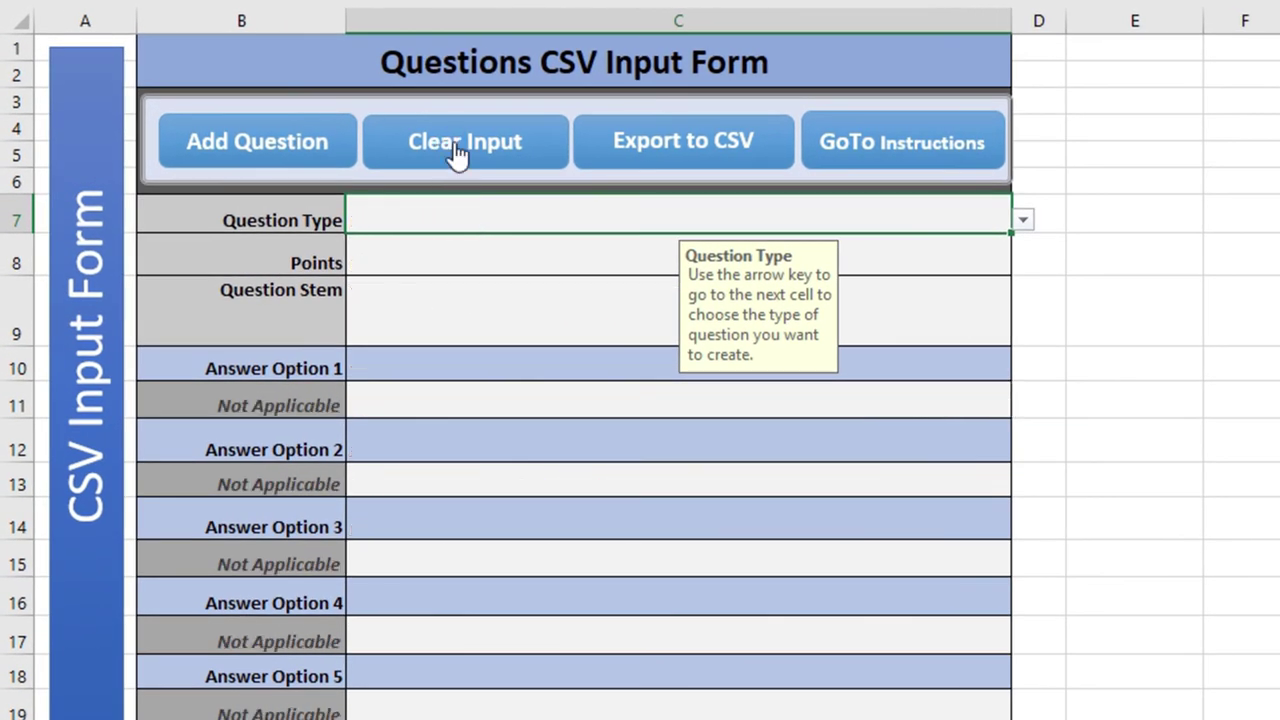
click(1024, 221)
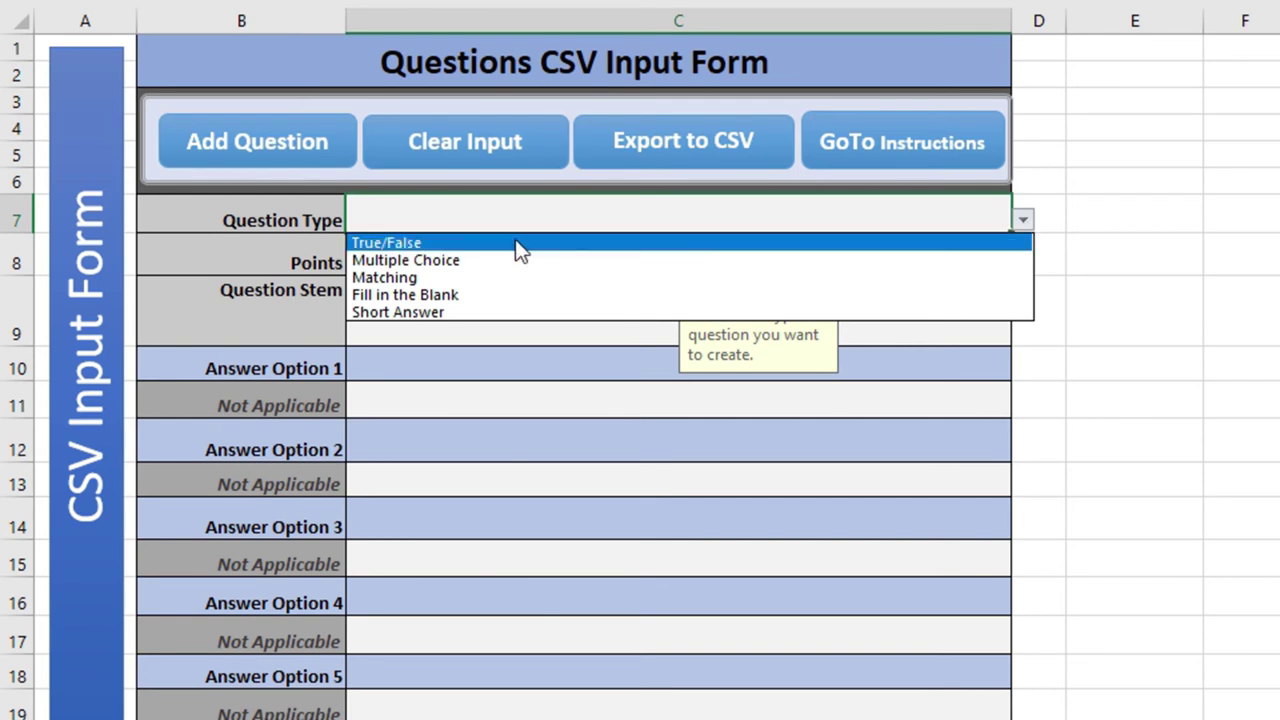
click(452, 244)
click(403, 268)
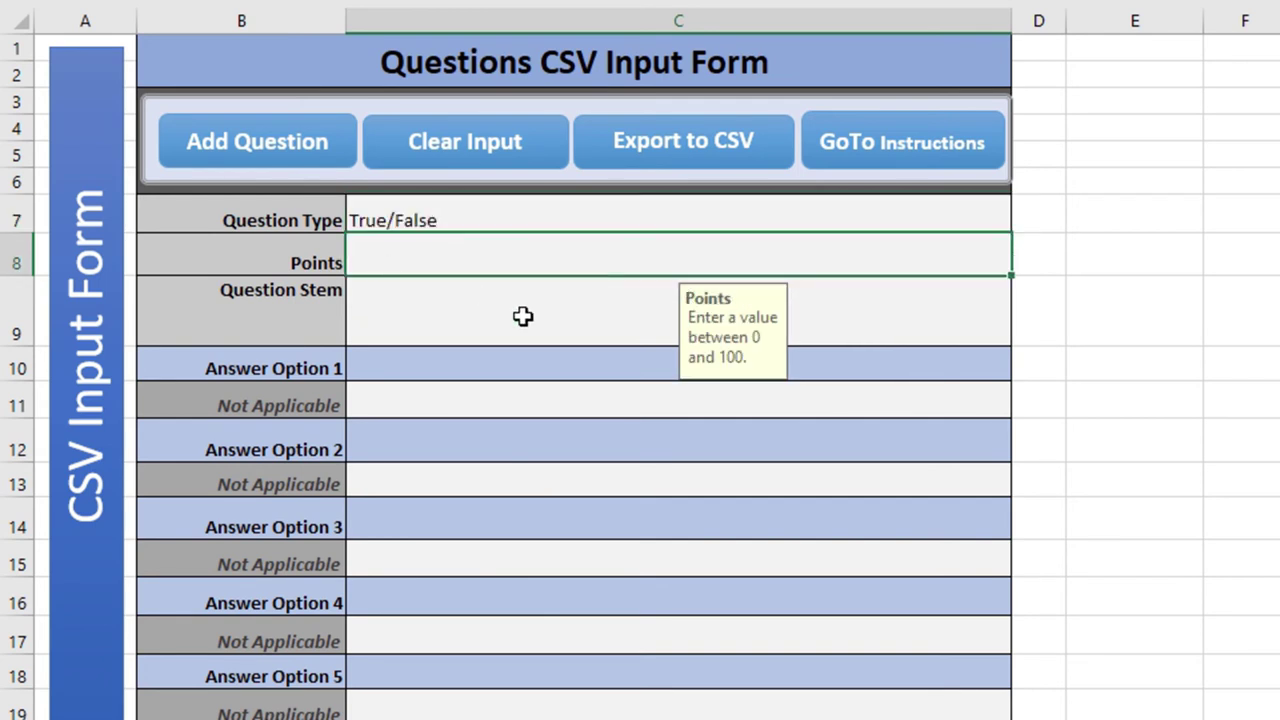
text(5)
key(Return)
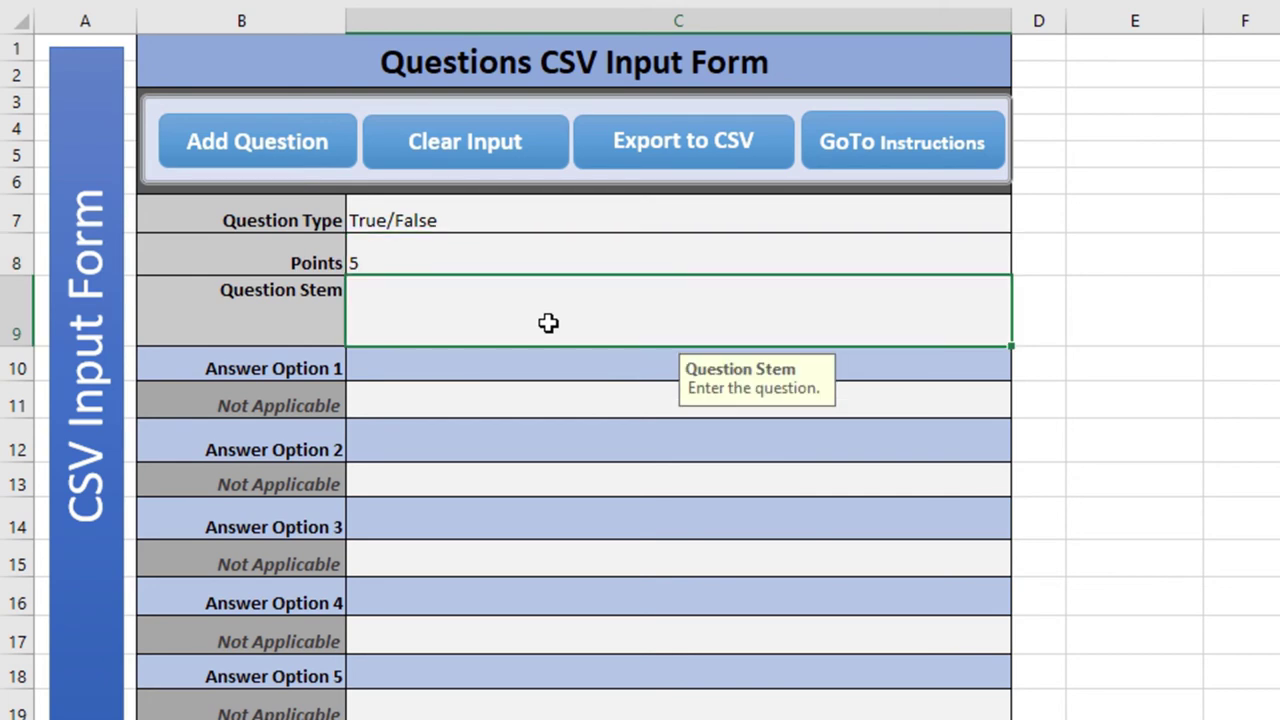
- Enter "Canada is the largest country in the world." as the question stem
text(Canada i)
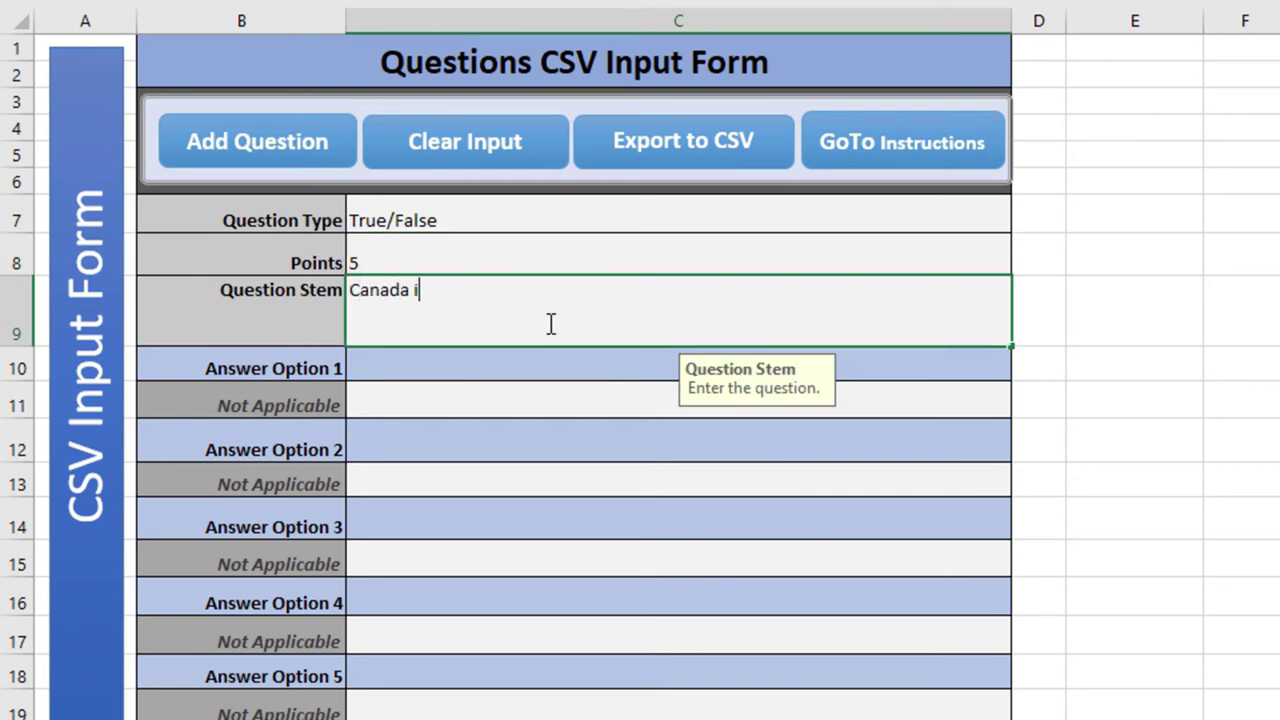
text(s the largest )
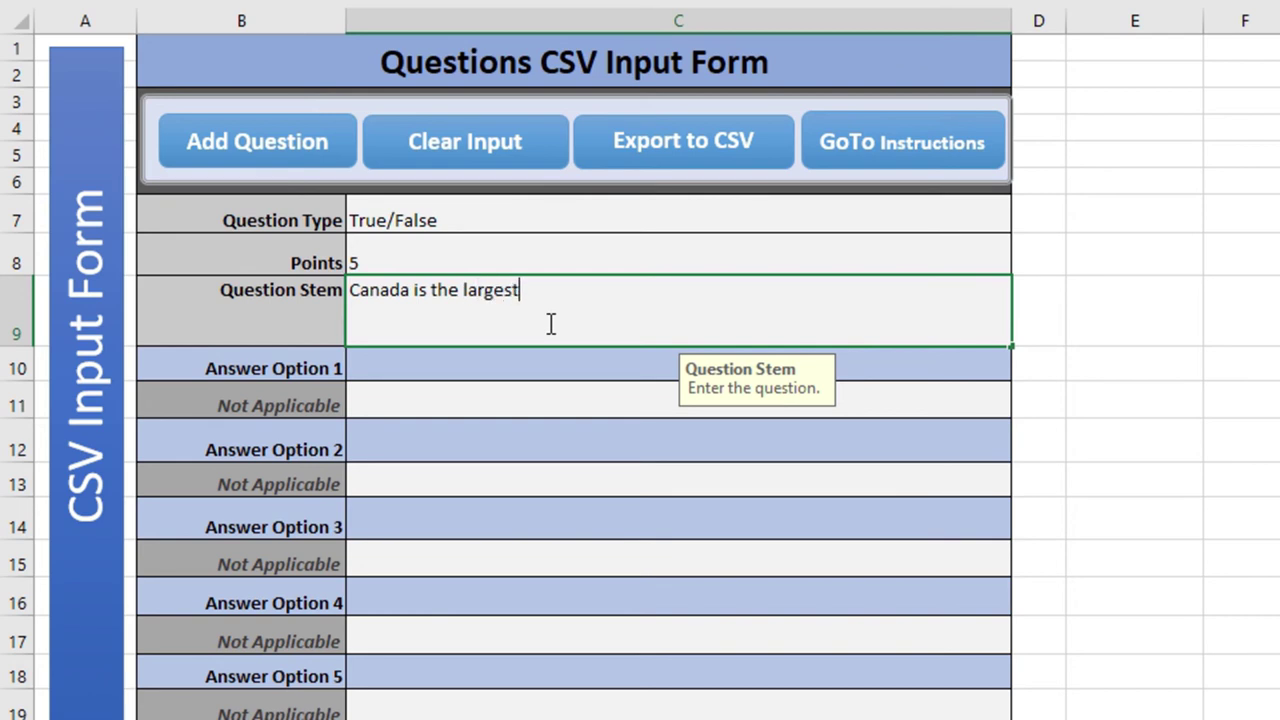
text(country in the world.)
- Enter True as Answer Option 1 and *FALSE, marked correct by the asterisk, as Answer Option 2
click(501, 359)
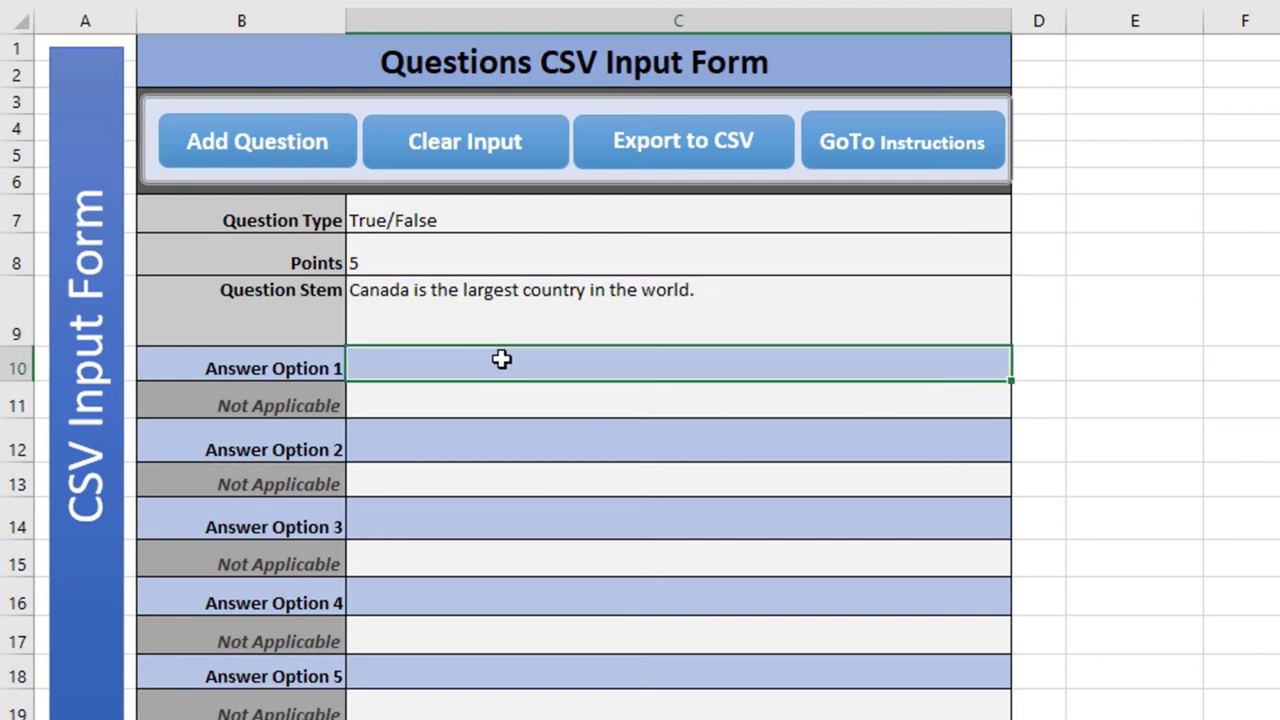
text(True)
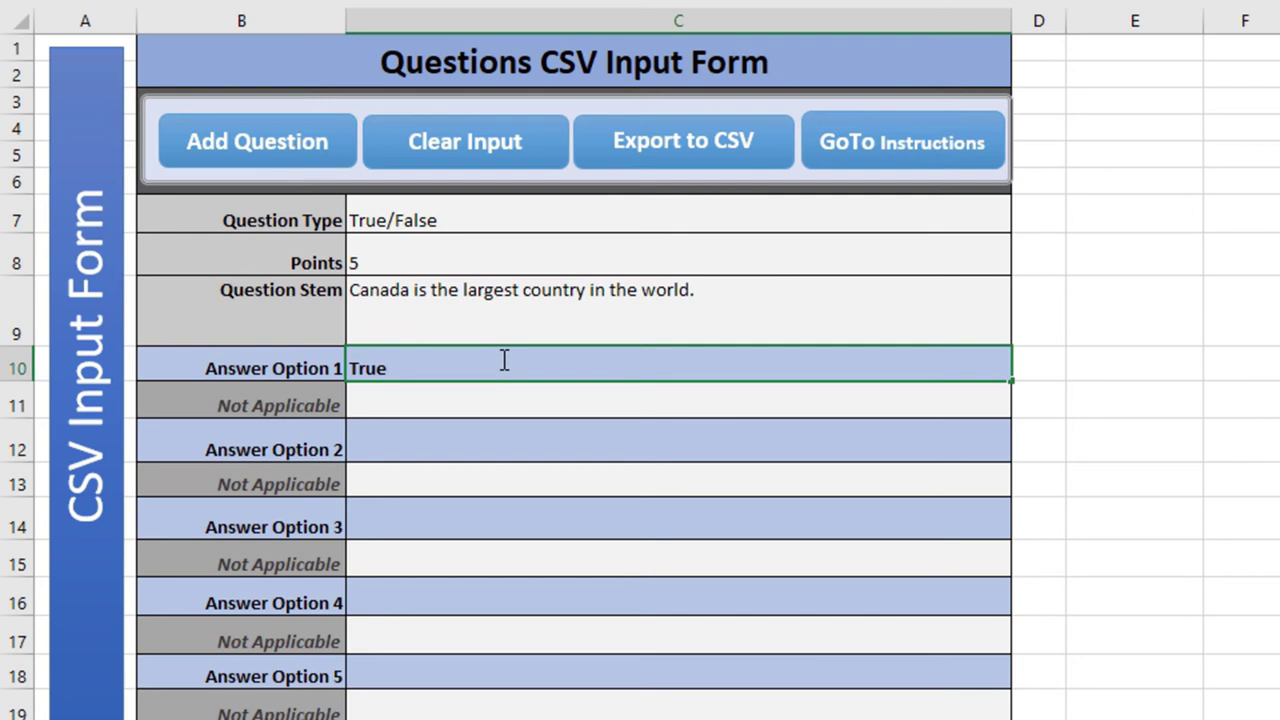
key(Return)
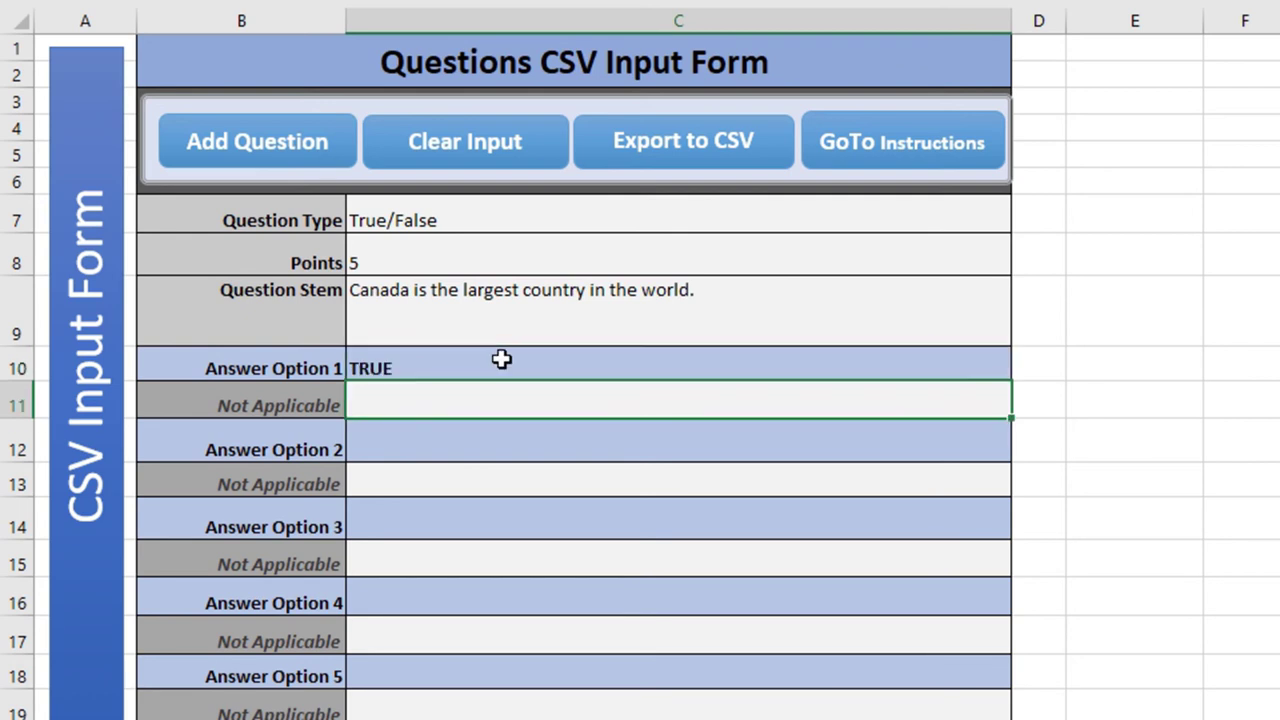
key(Return)
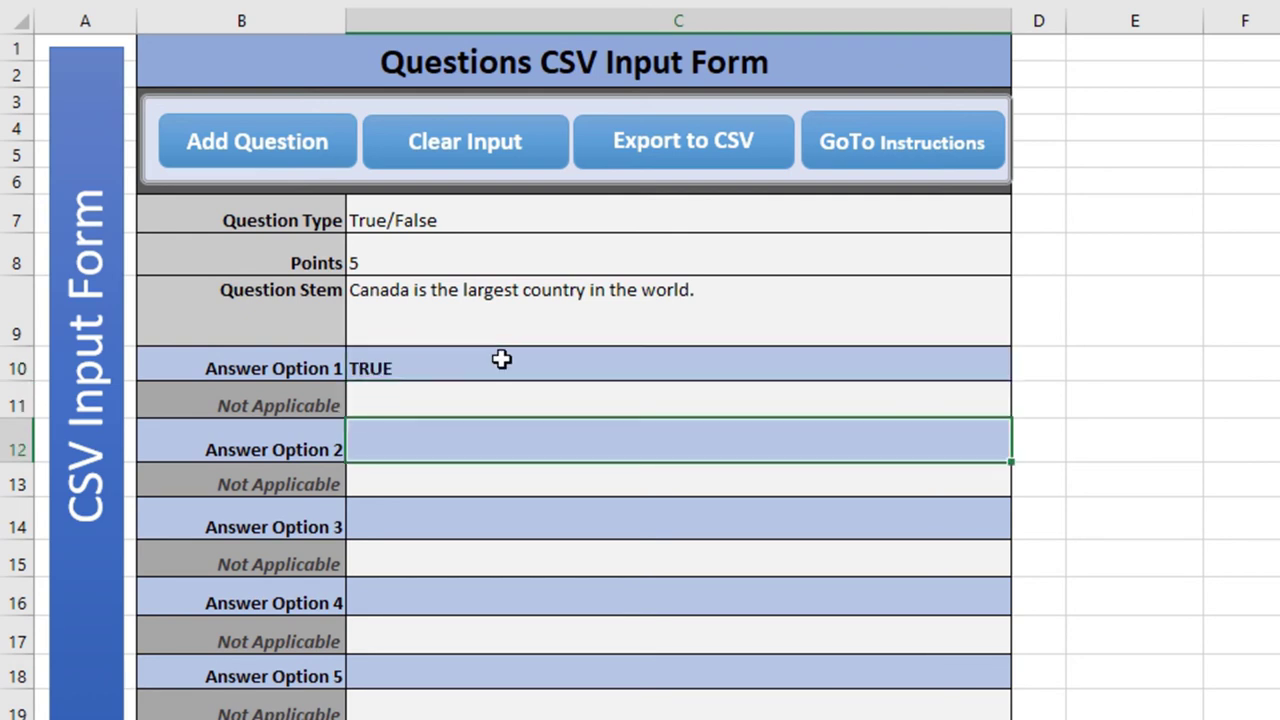
text(*FALSE)
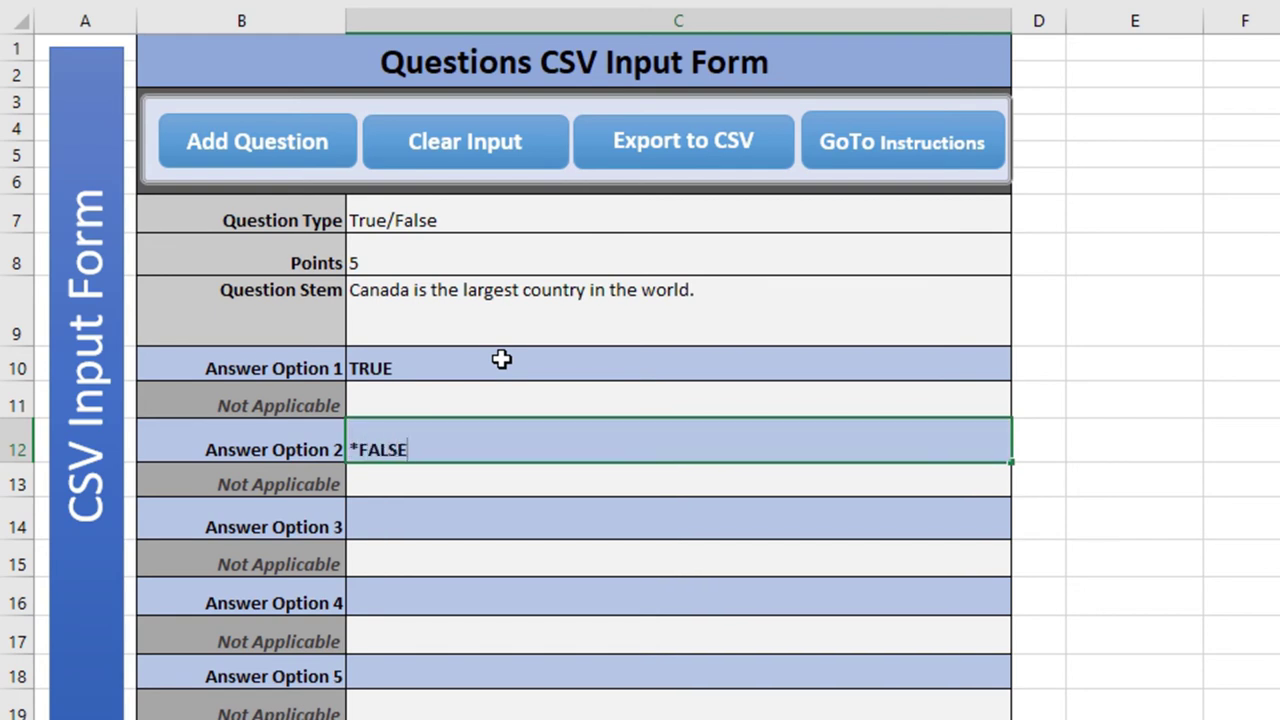
key(Return)
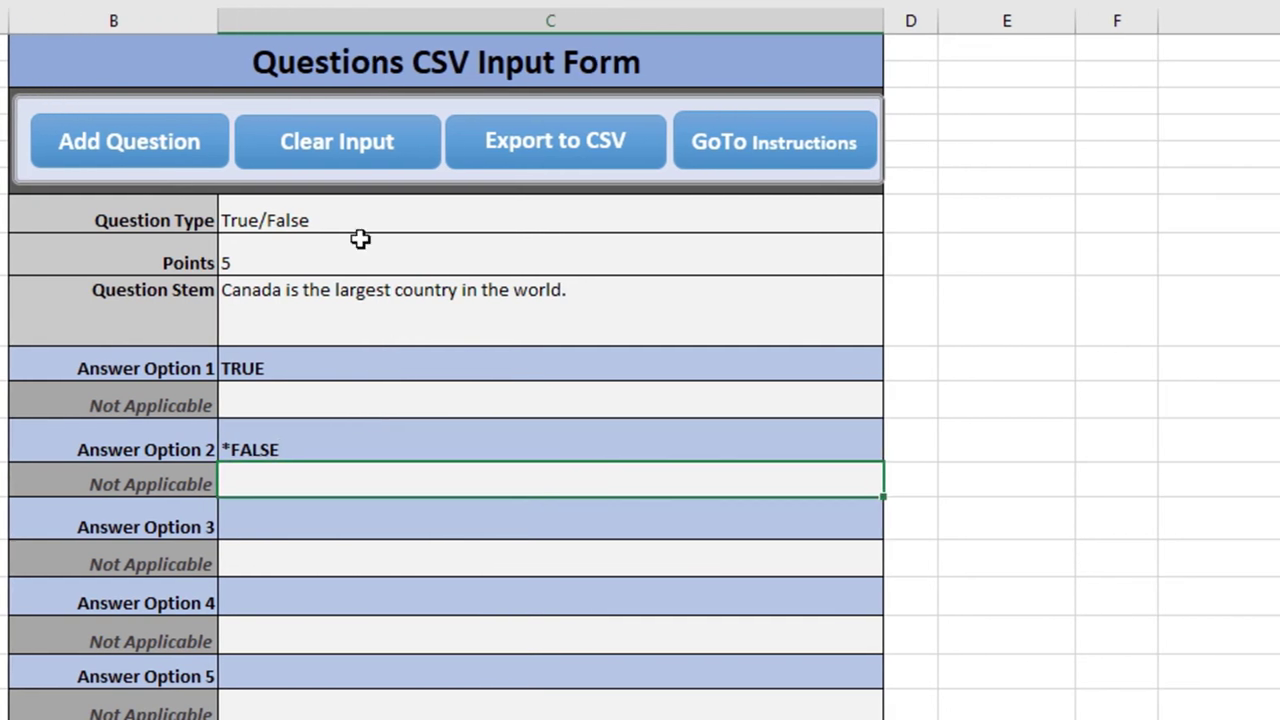
- Add the completed True/False question to the QuestionsCSV worksheet and clear the input form
click(150, 139)
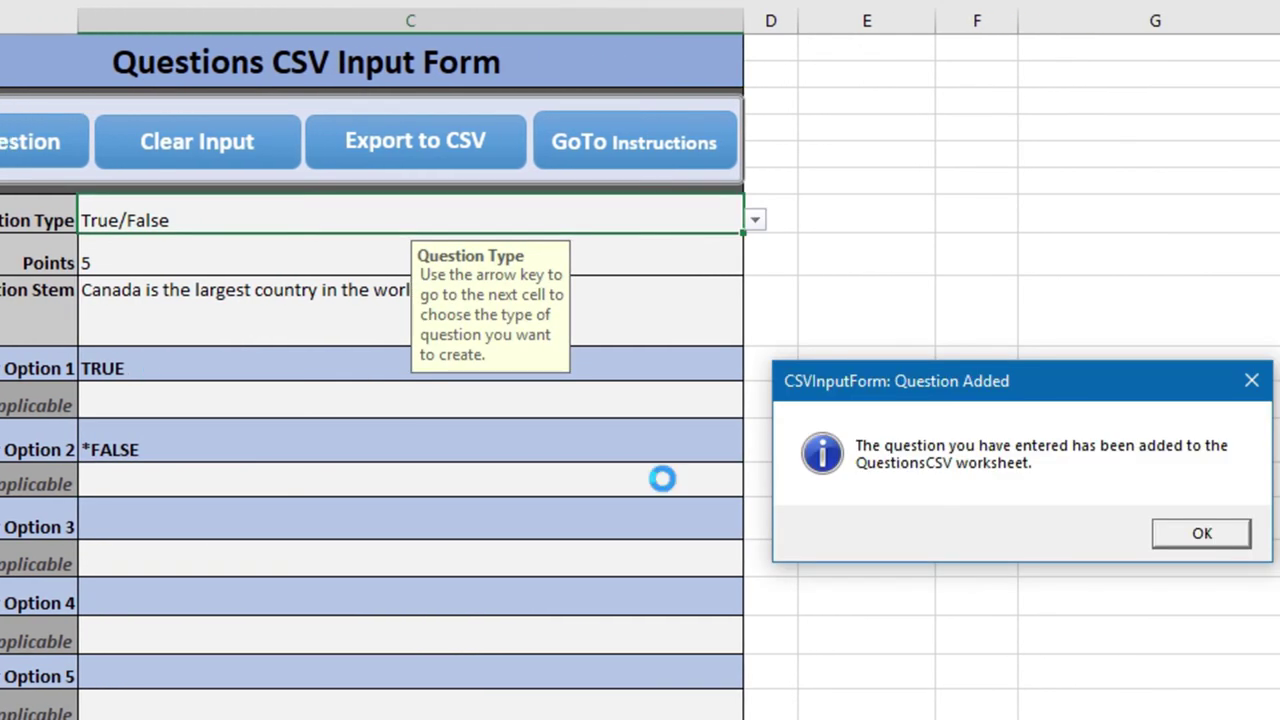
click(1203, 534)
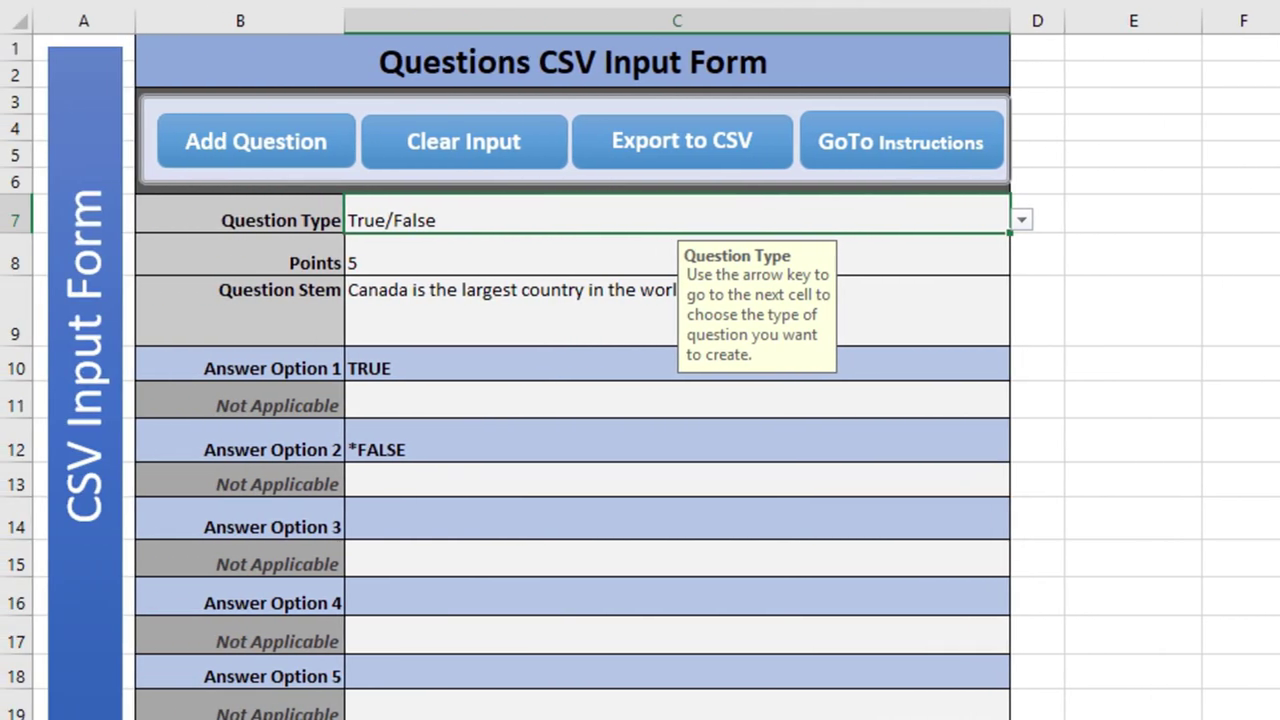
click(496, 143)
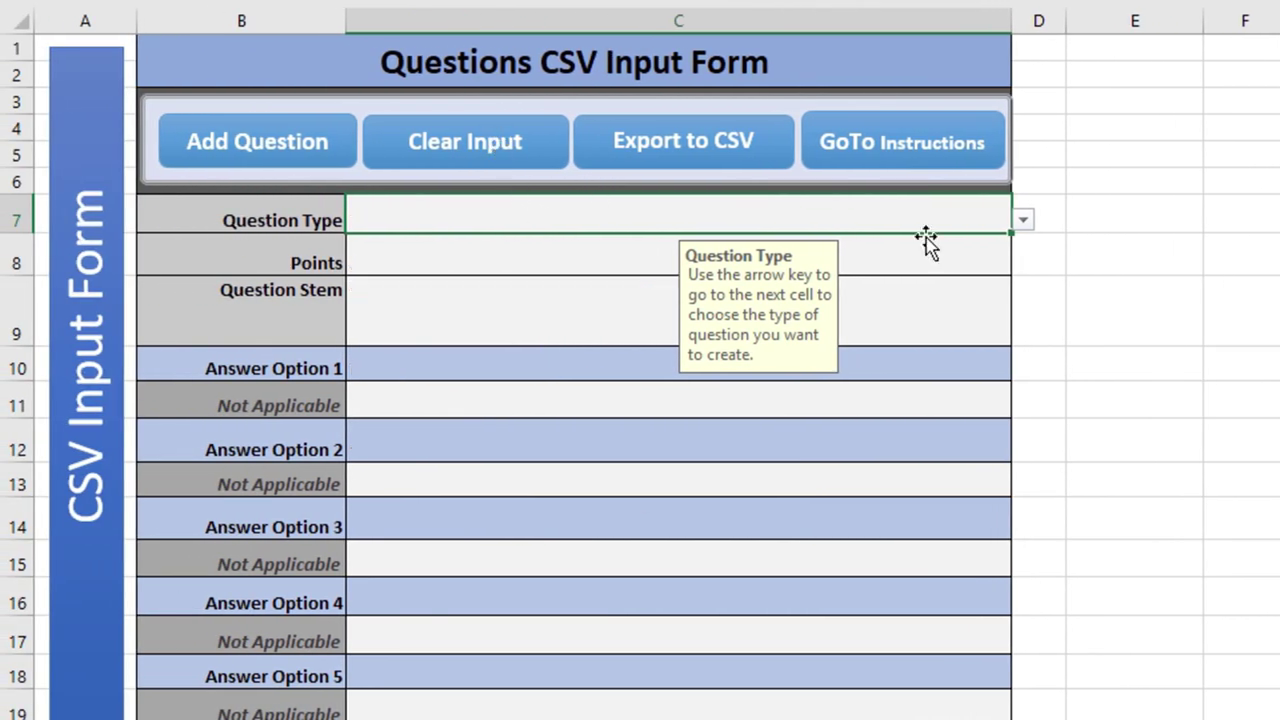
- Start a Matching question worth 20 points
click(1022, 221)
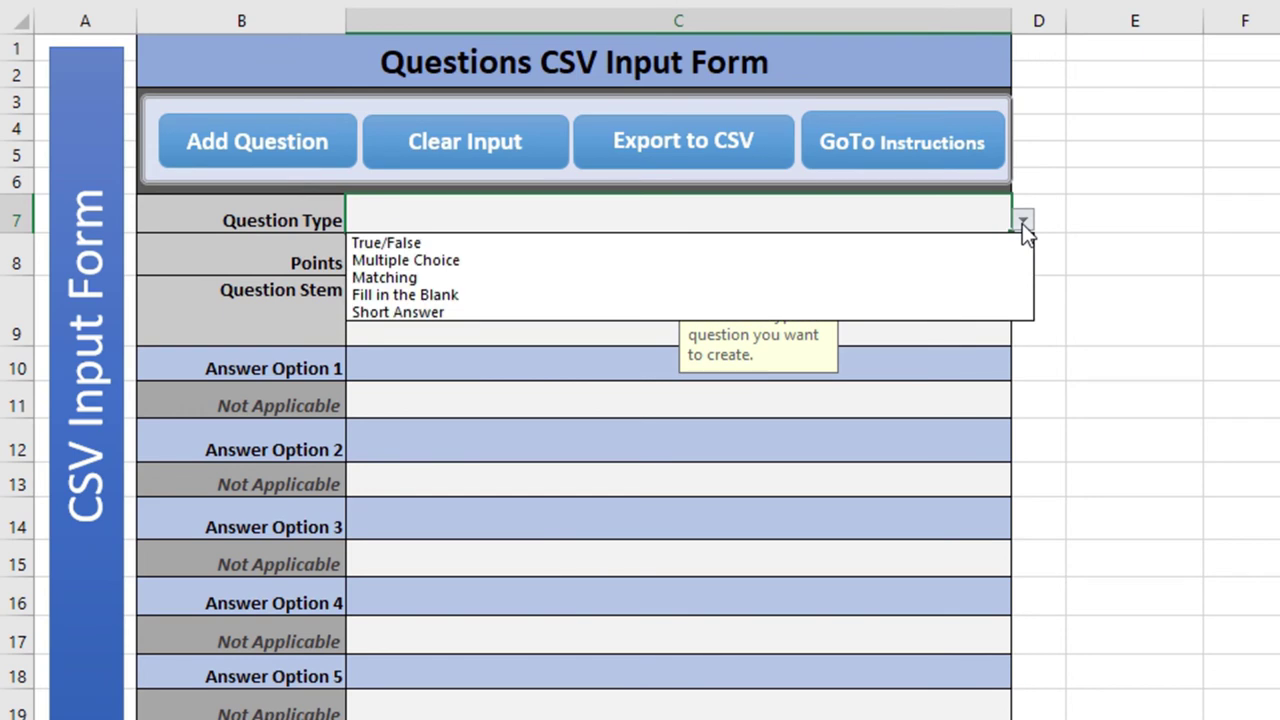
click(472, 277)
click(443, 271)
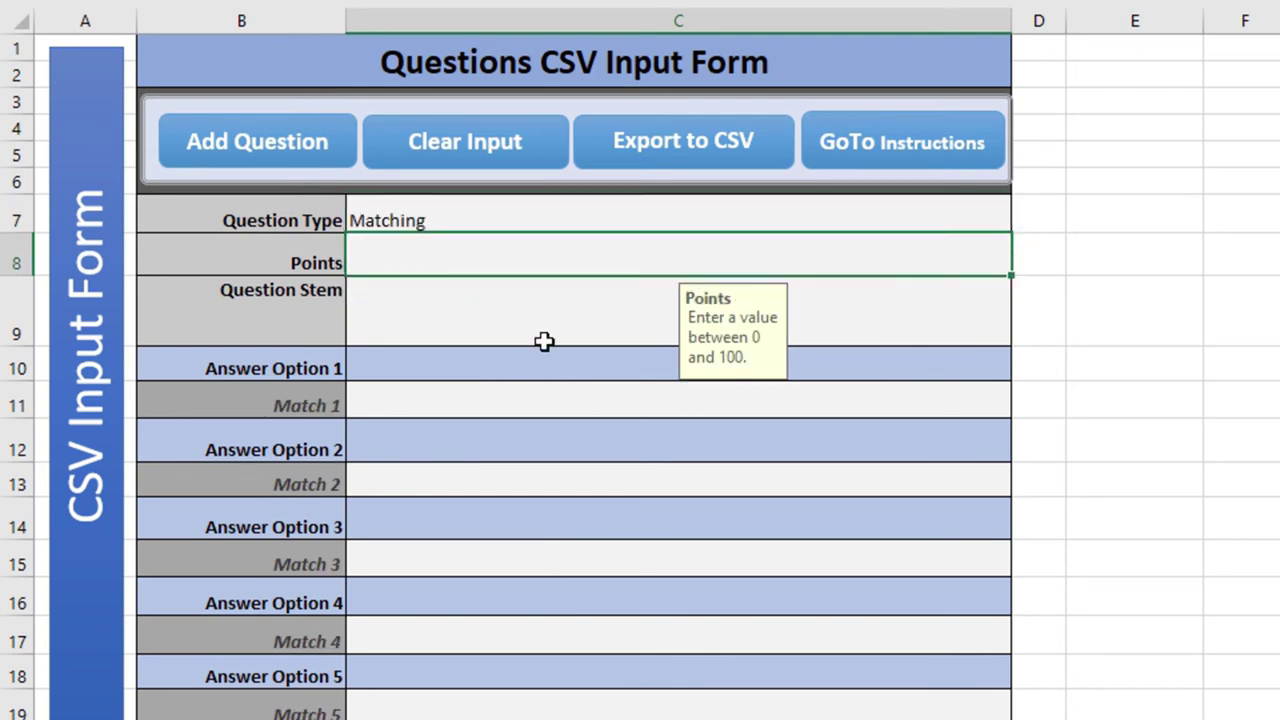
text(20)
- Enter "Match the polital leaders to their correct parties." as the question stem
click(545, 312)
text(Match the polital leaders to th)
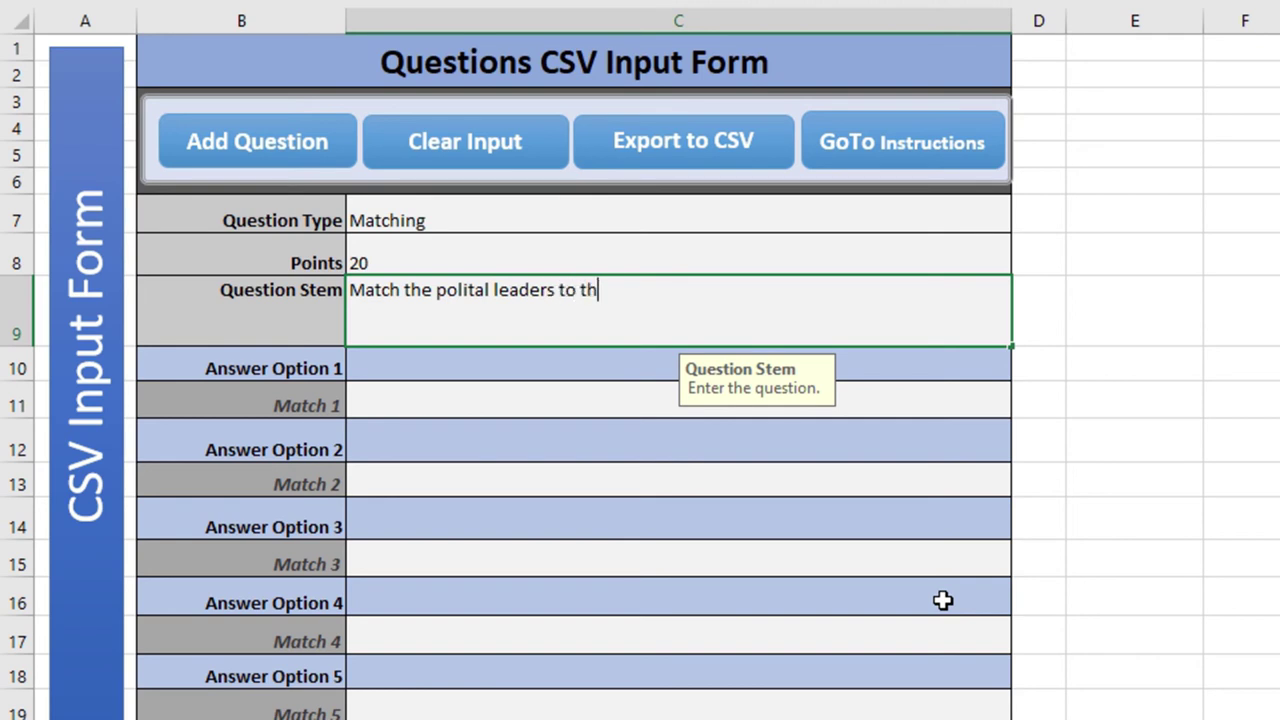
text(eir correct part)
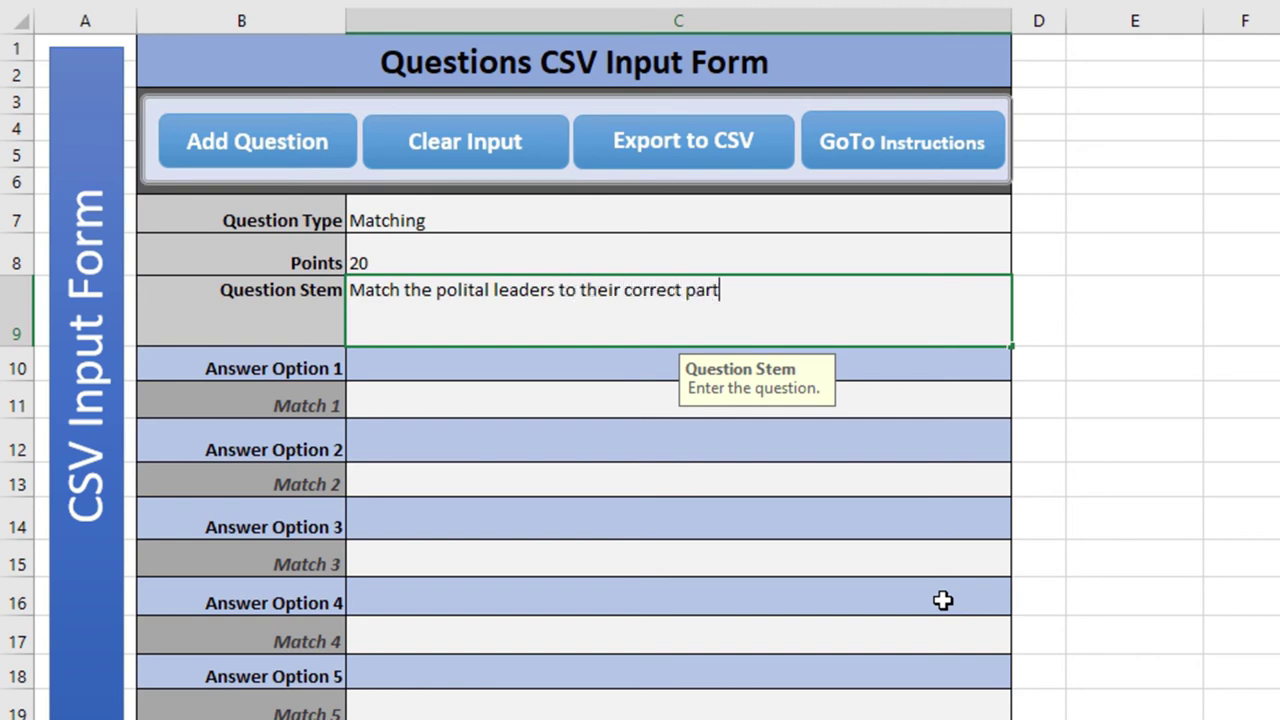
text(ies.)
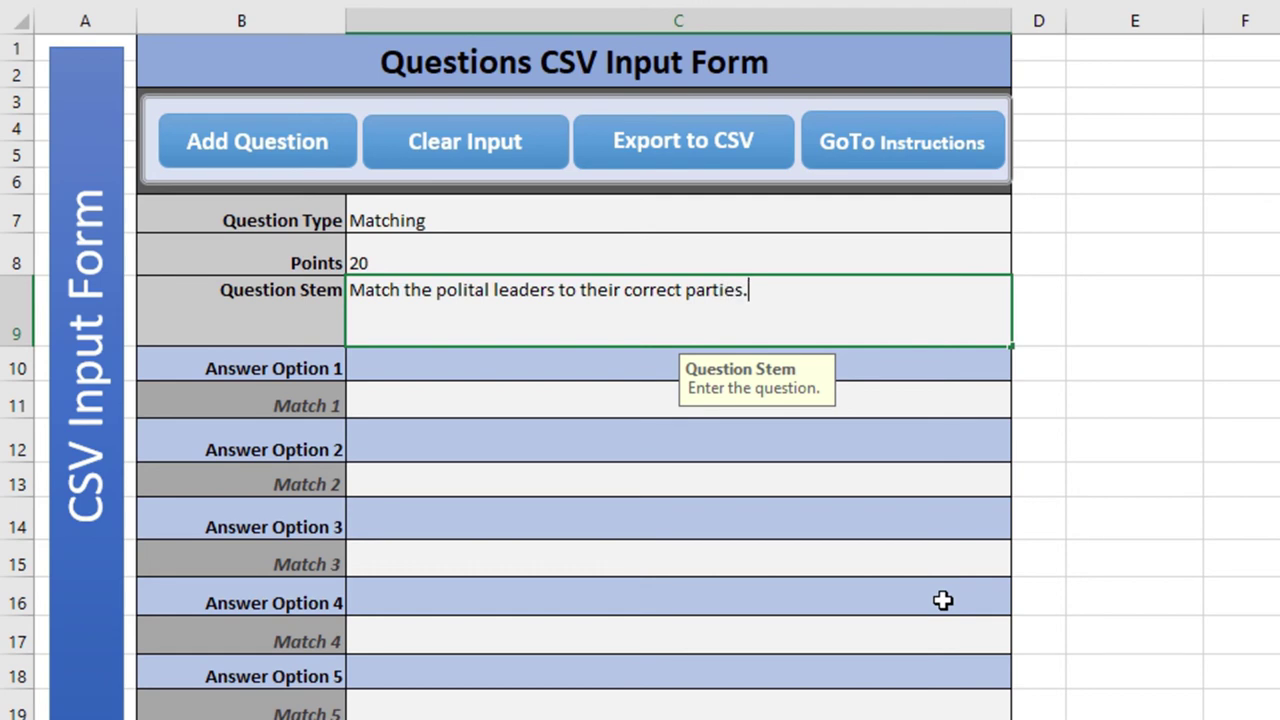
- Enter Justin Trudeau as Answer Option 1 with Liberal as Match 1
click(396, 362)
text(Justin)
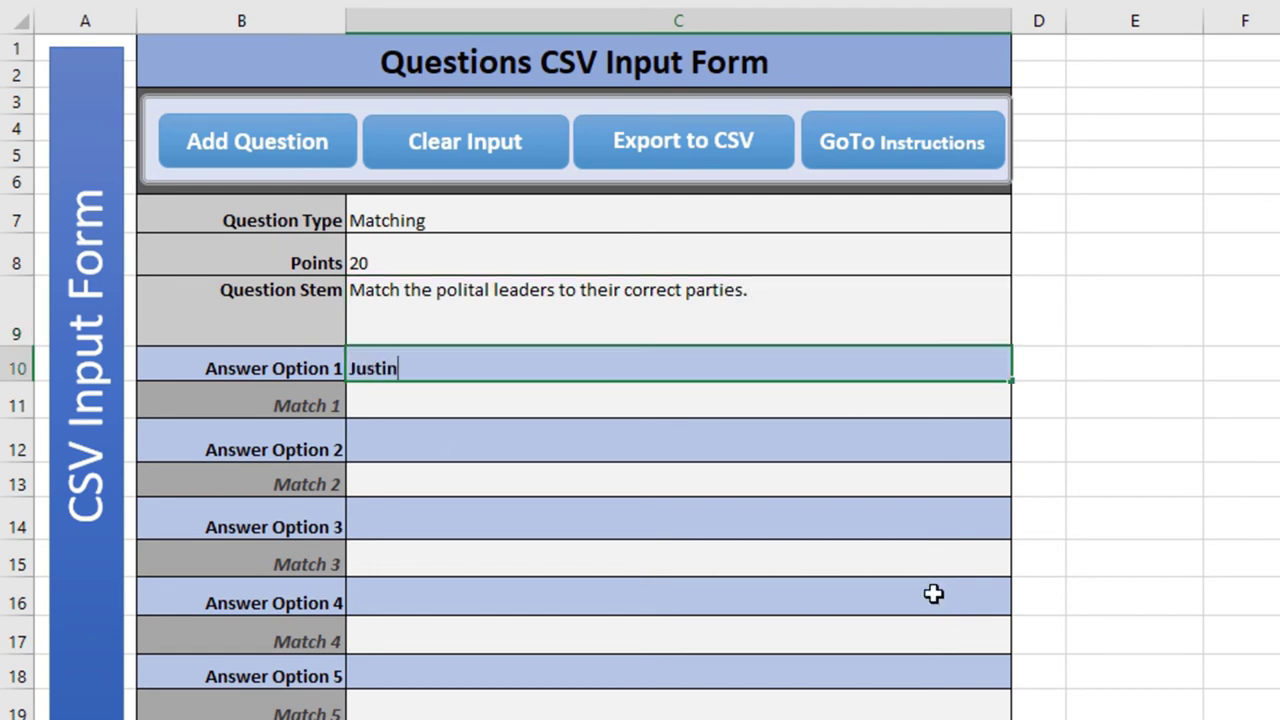
text( T rudeau)
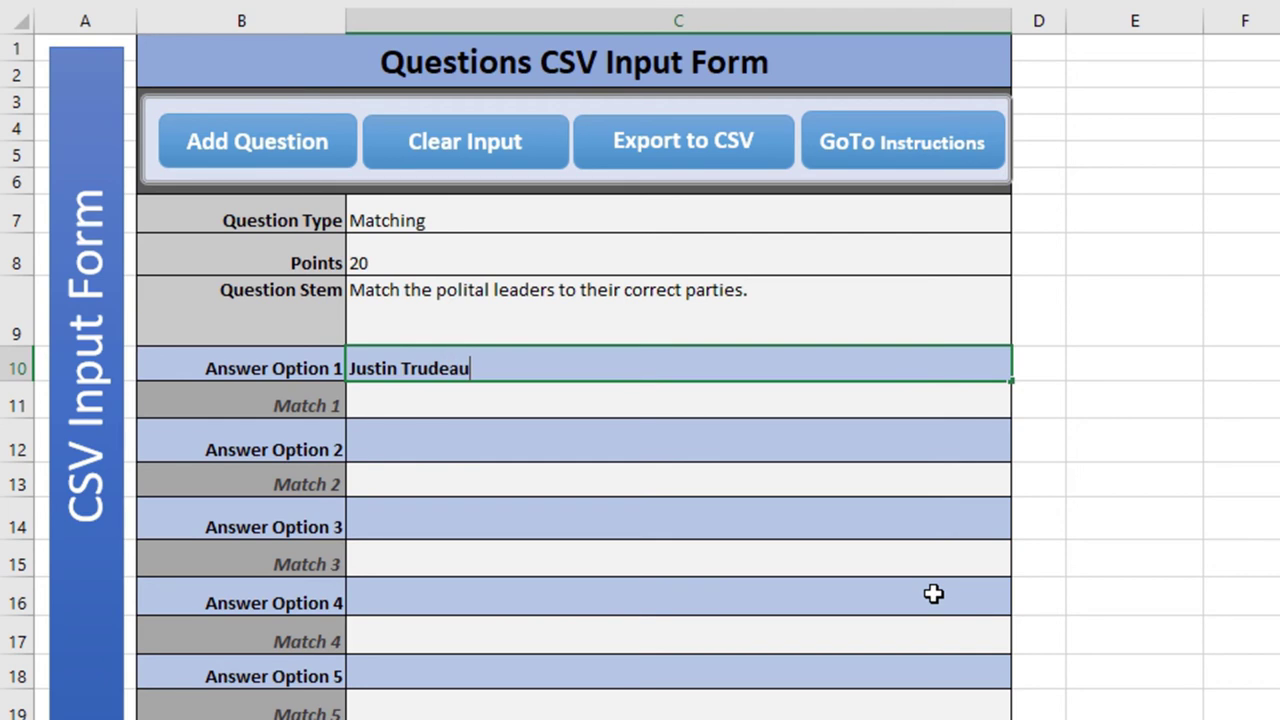
key(Return)
text(Liberal)
key(Return)
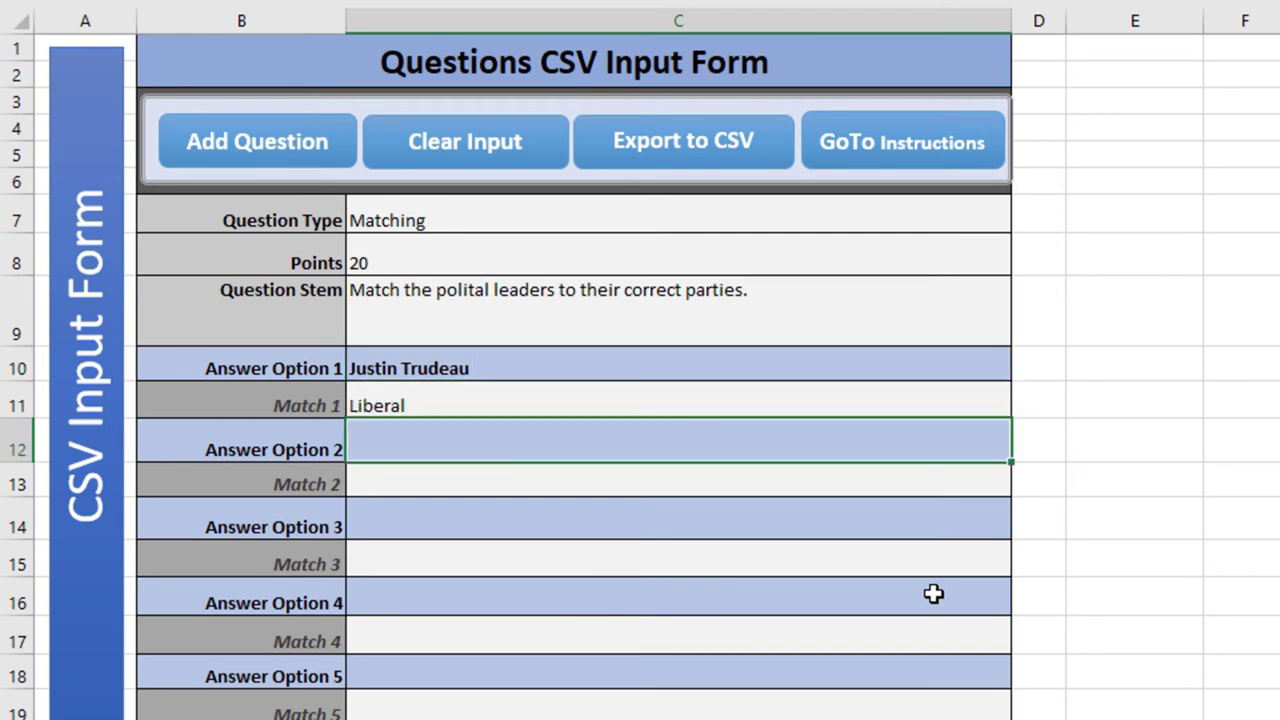
- Enter Andrew Sheer as Answer Option 2 with Conservative as Match 2
text(Andrew )
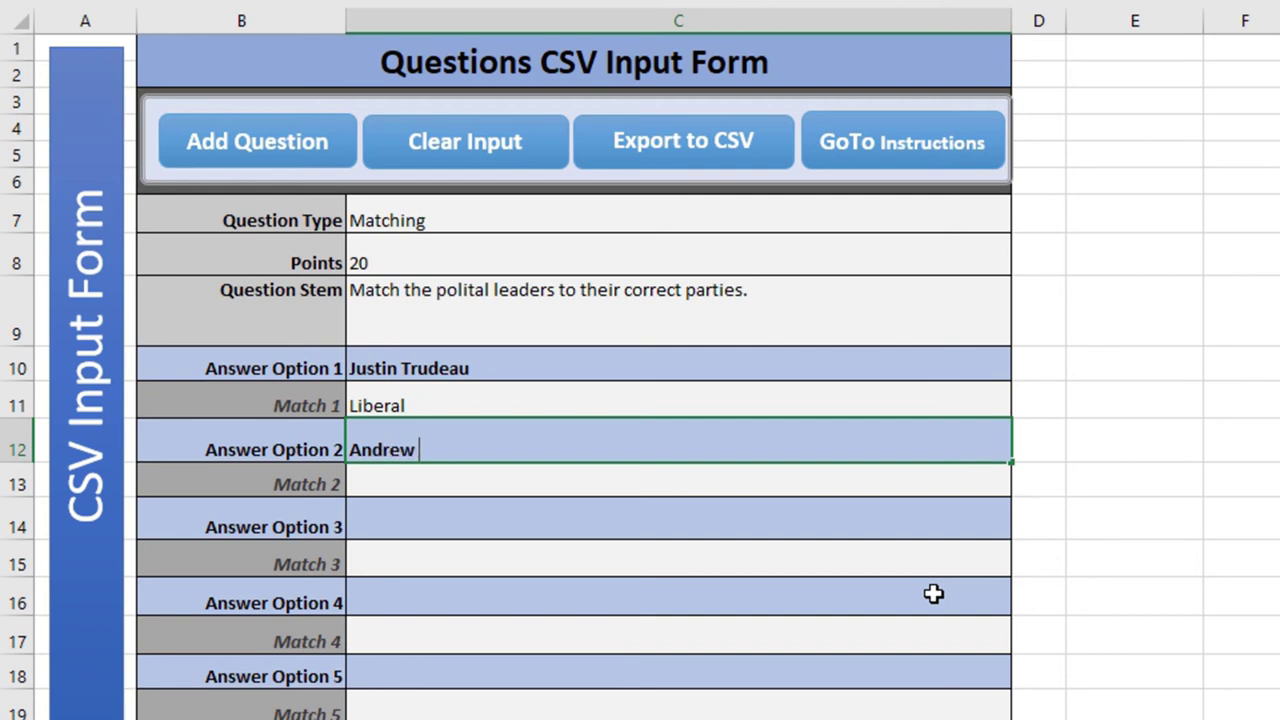
text(Sheer)
key(Return)
text(Conserv)
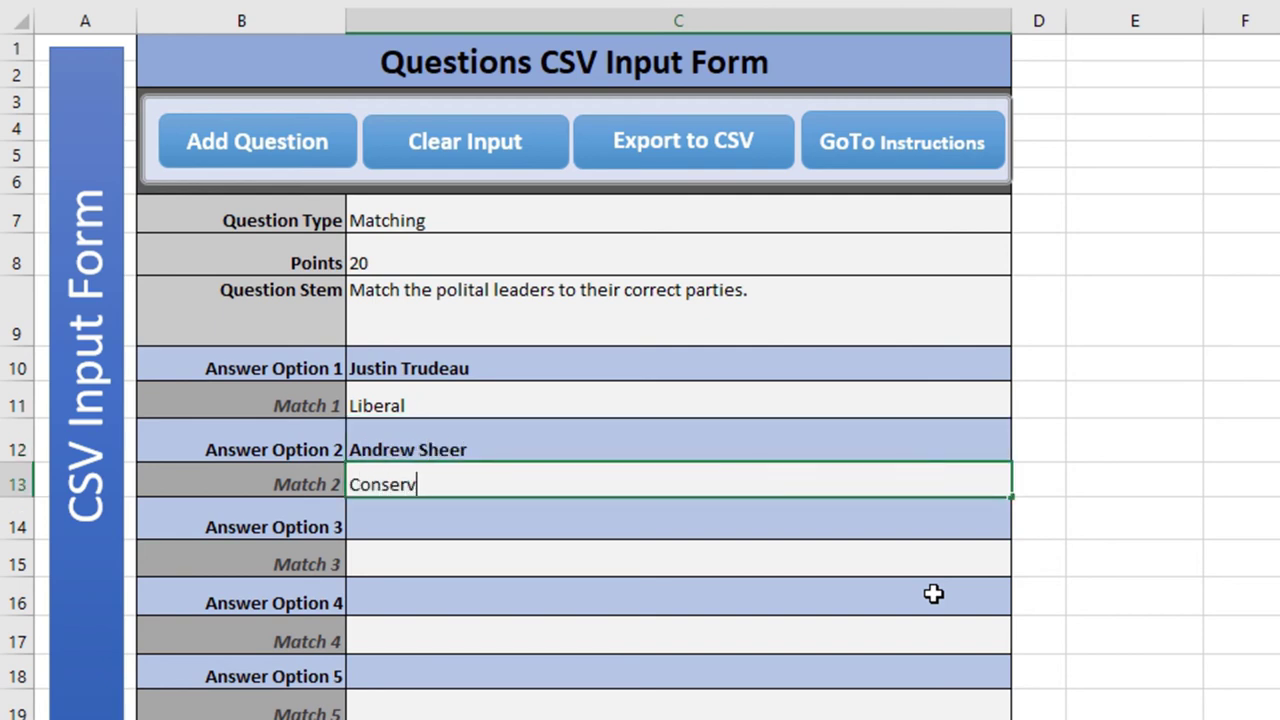
text(ative)
key(Return)
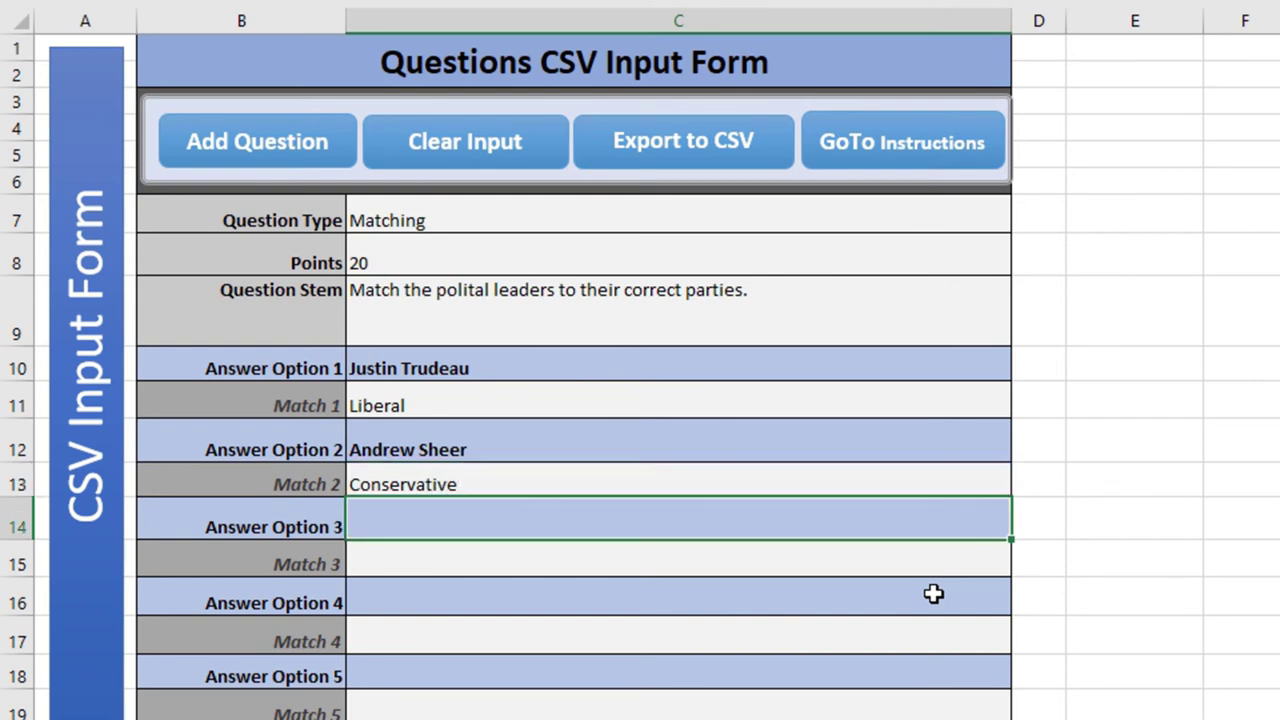
- Enter Jasmeet Singh as Answer Option 3 with NDP as Match 3
text(Jasme)
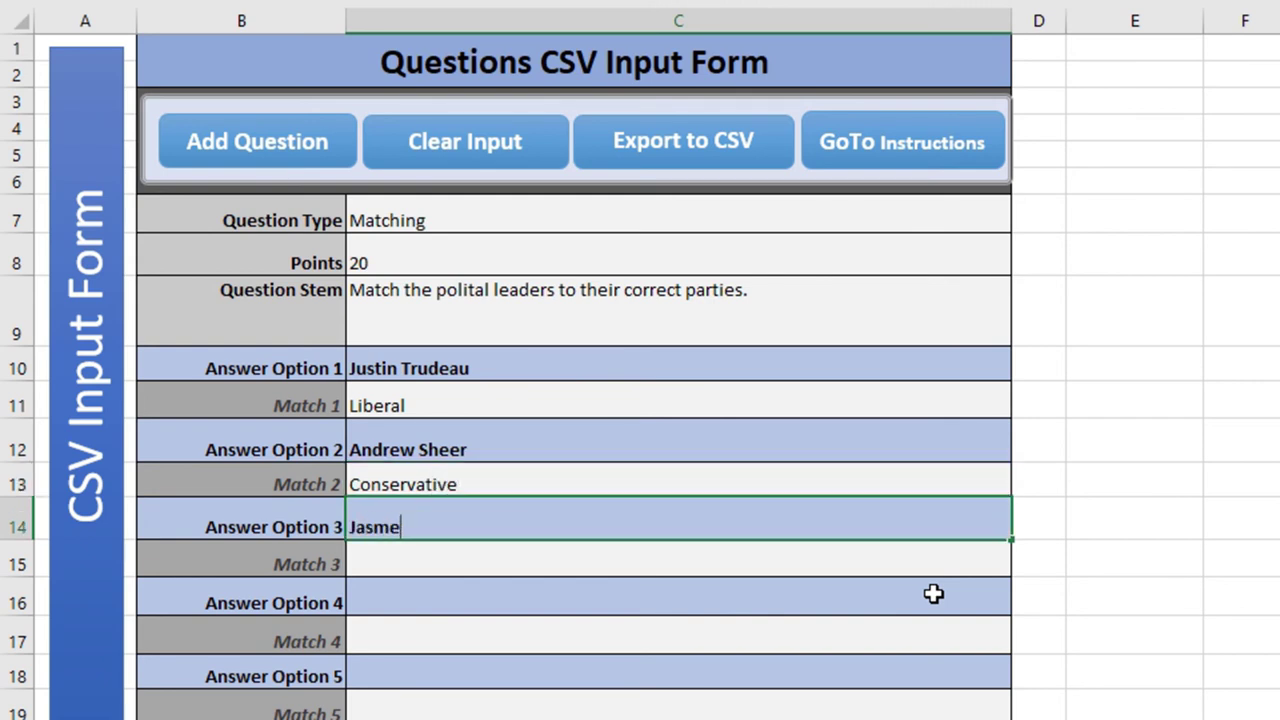
text(et Singh)
key(Return)
text(NDP)
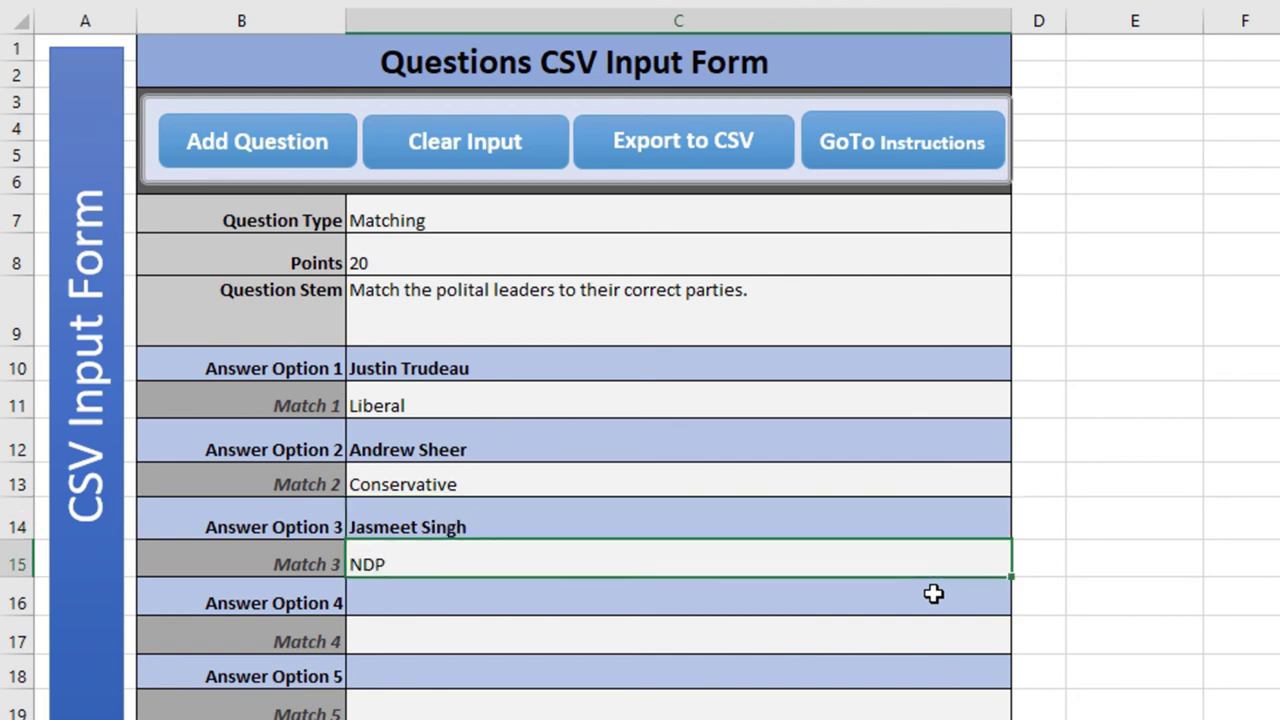
key(Return)
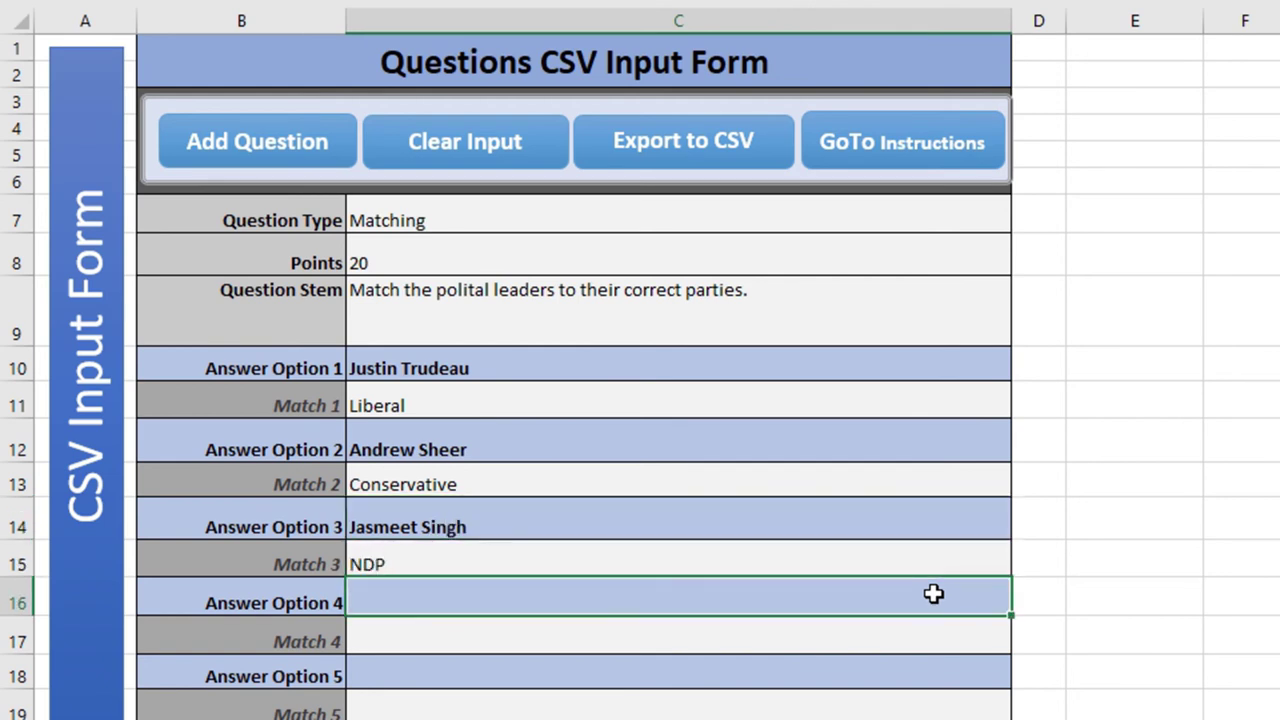
- Add the completed Matching question to the QuestionsCSV worksheet and empty the form for another question
click(303, 150)
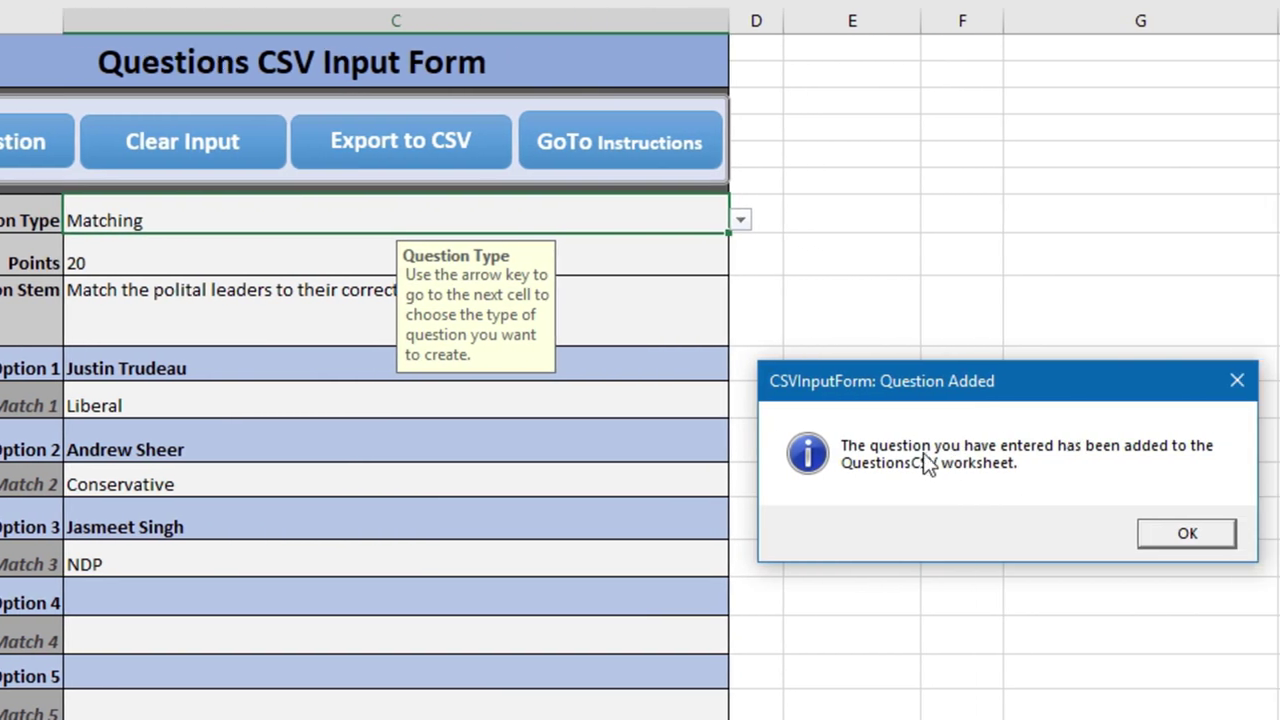
click(1183, 535)
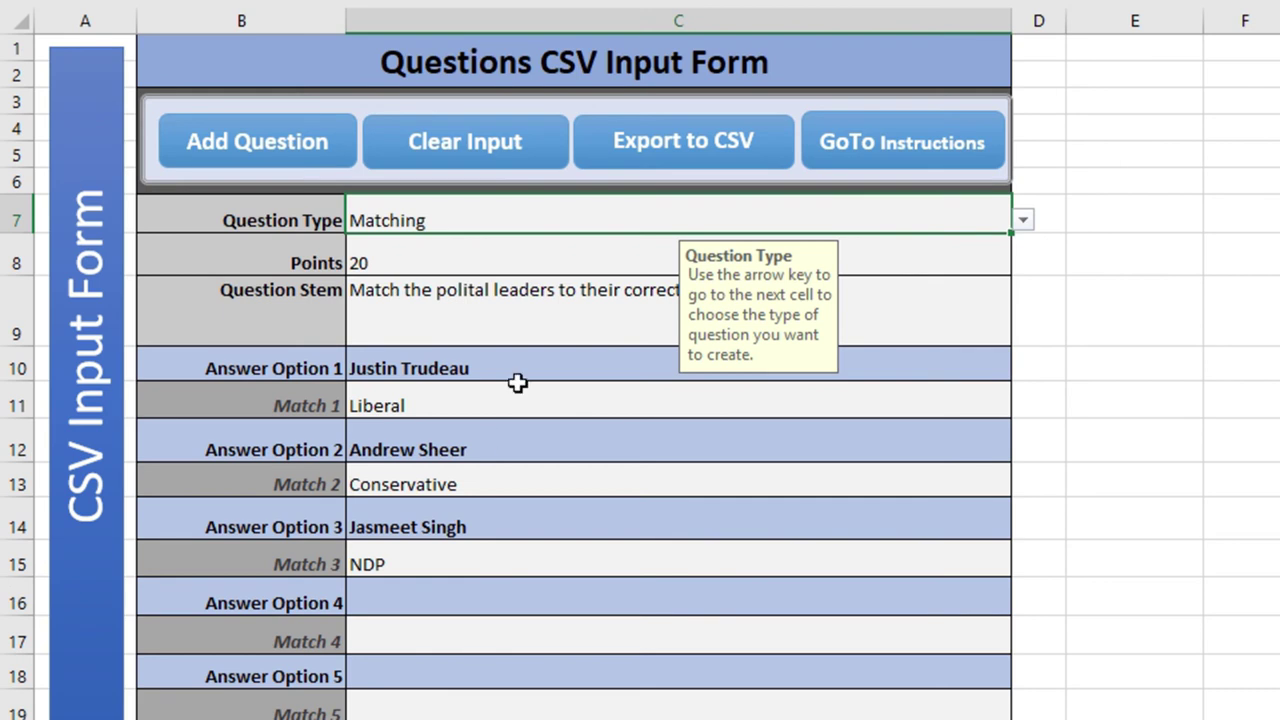
click(463, 150)
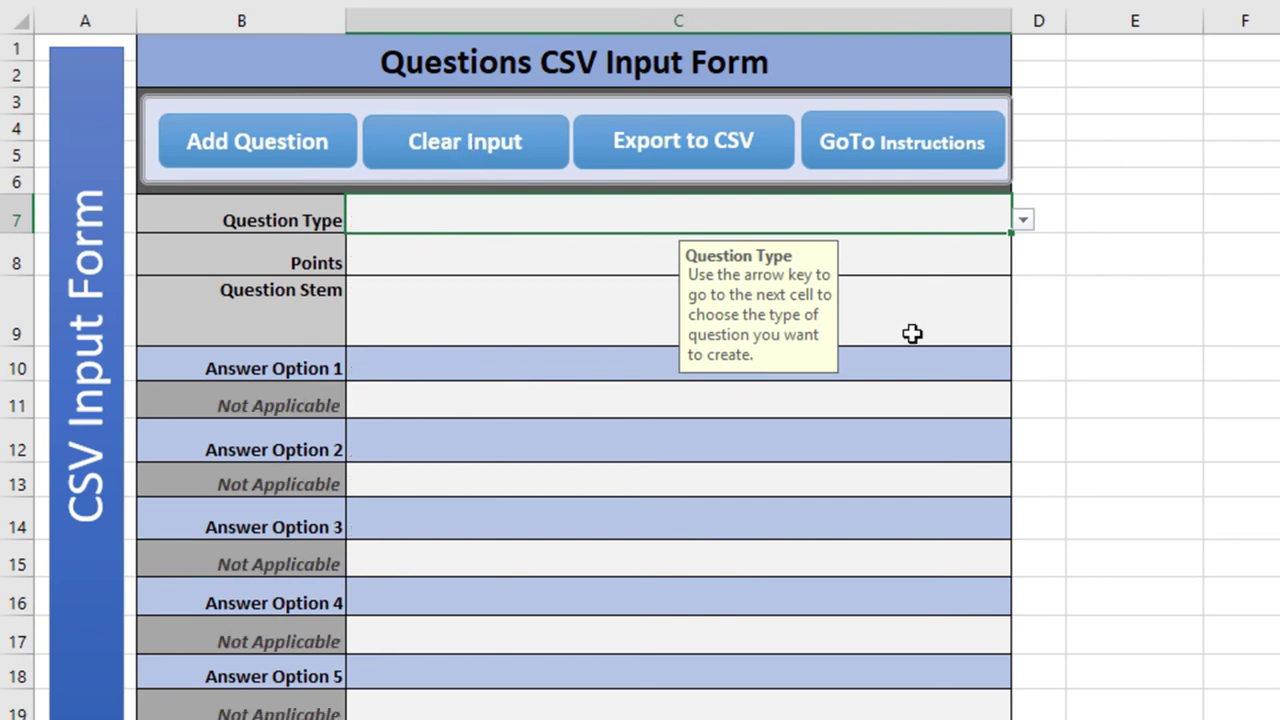
- Start a Fill in the Blank question worth 10 points and select its question stem cell
click(1021, 222)
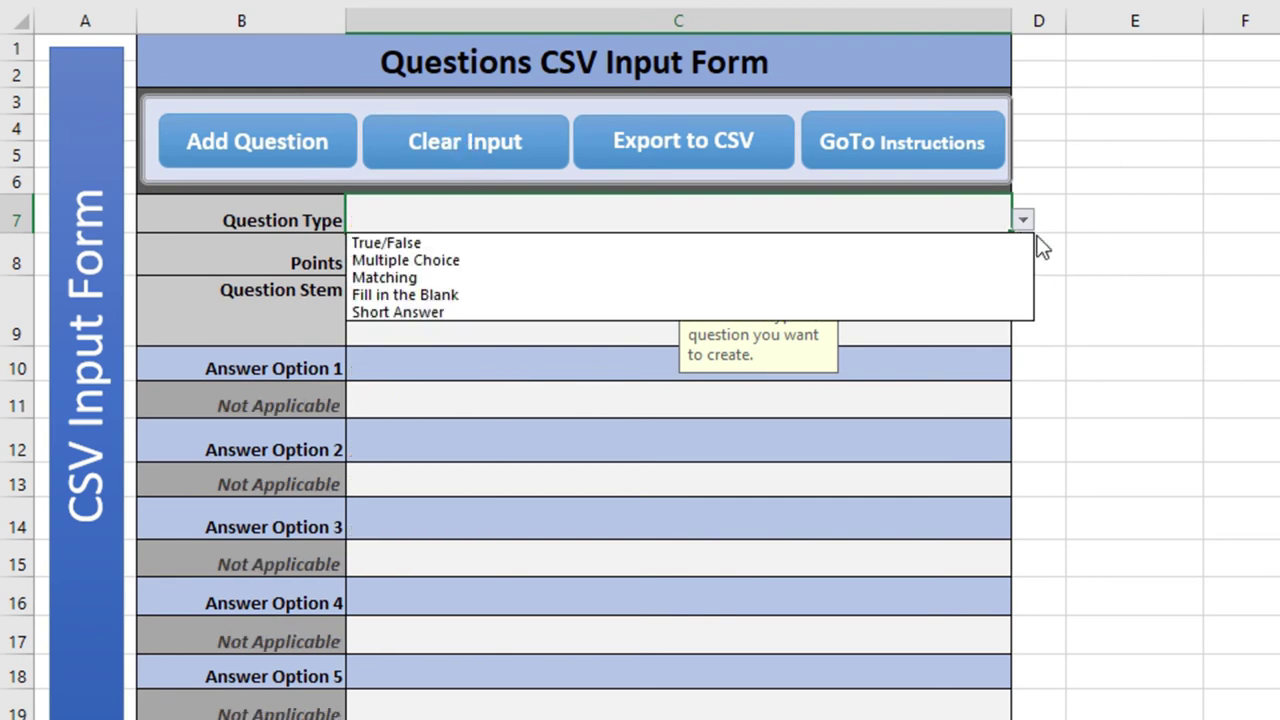
click(478, 294)
click(416, 258)
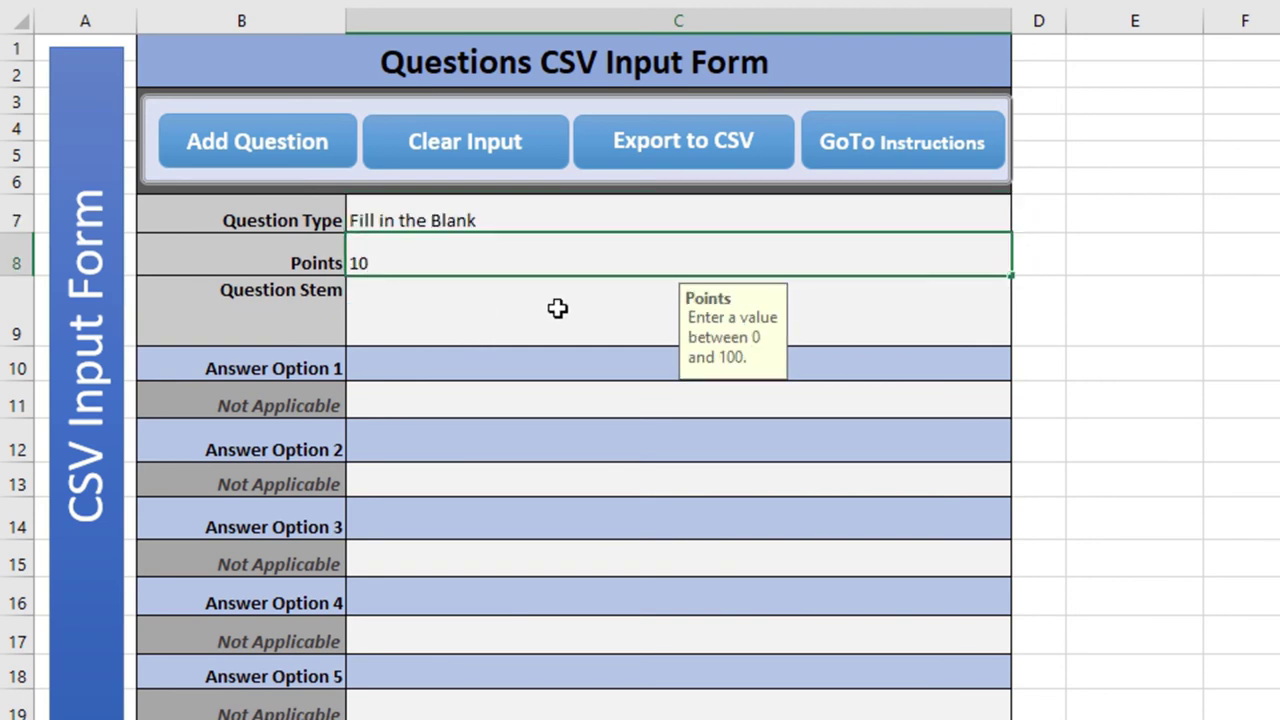
click(557, 308)
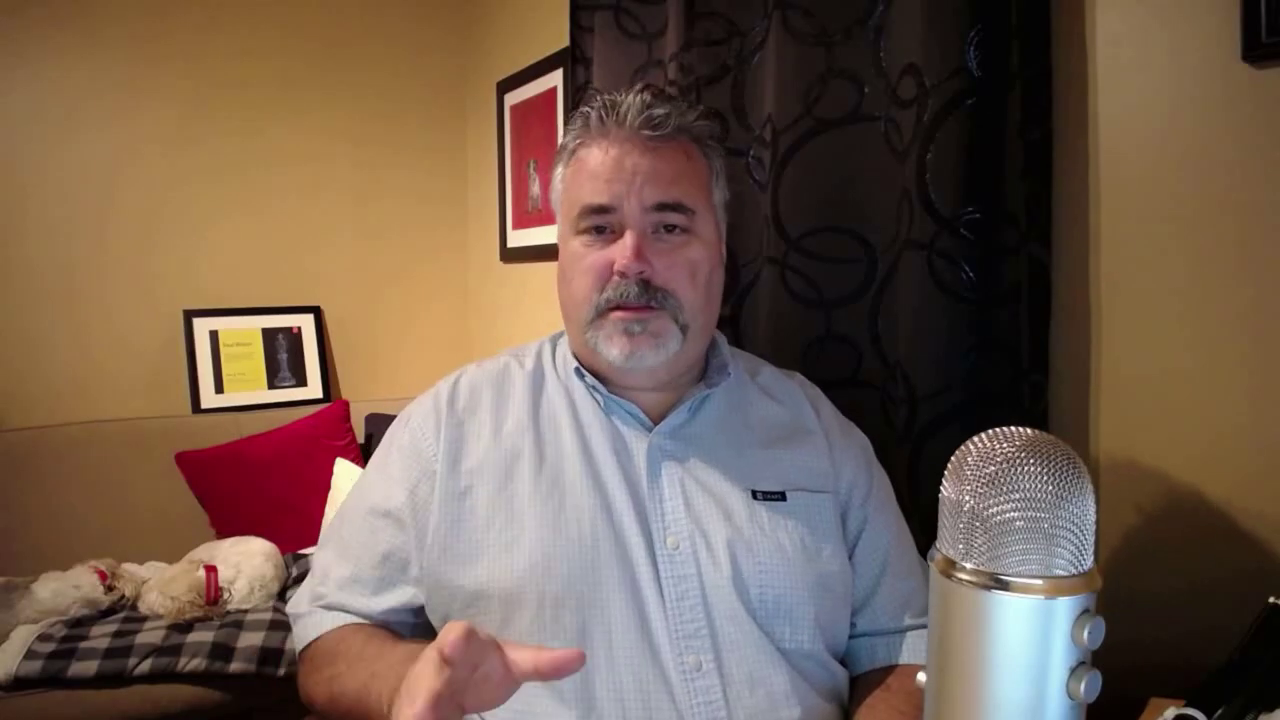